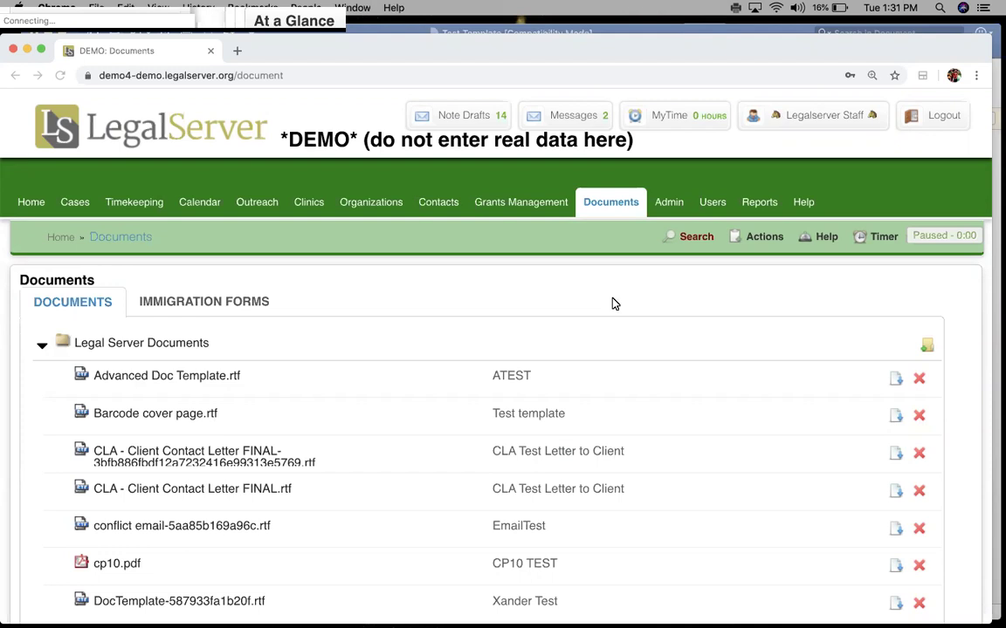
Create a new document from the Actions menu and attach the Test Template file for upload
{"action": "left_click", "coordinate": [765, 238]}
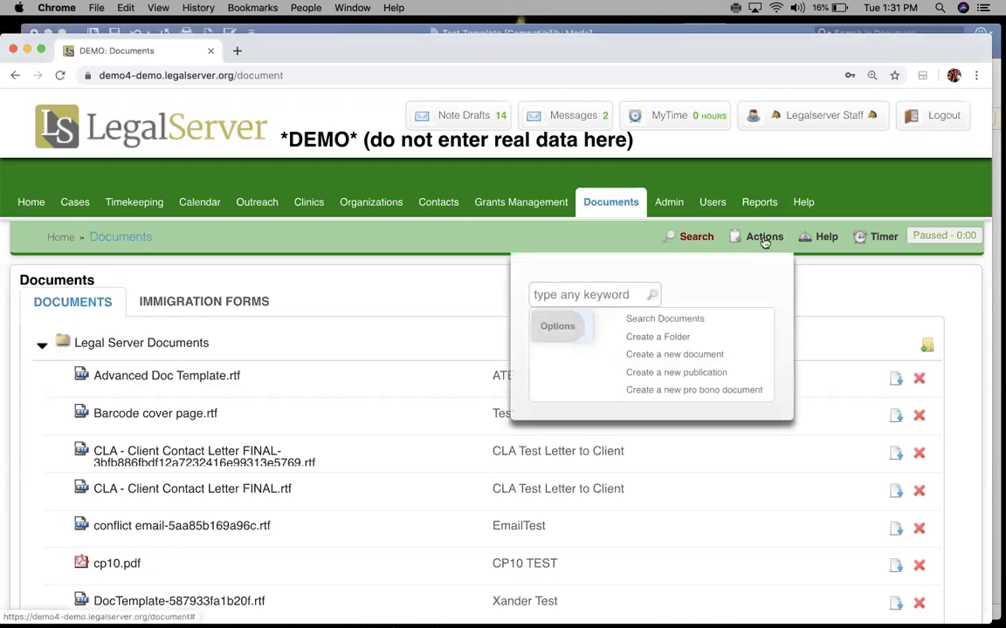
{"action": "left_click", "coordinate": [714, 356]}
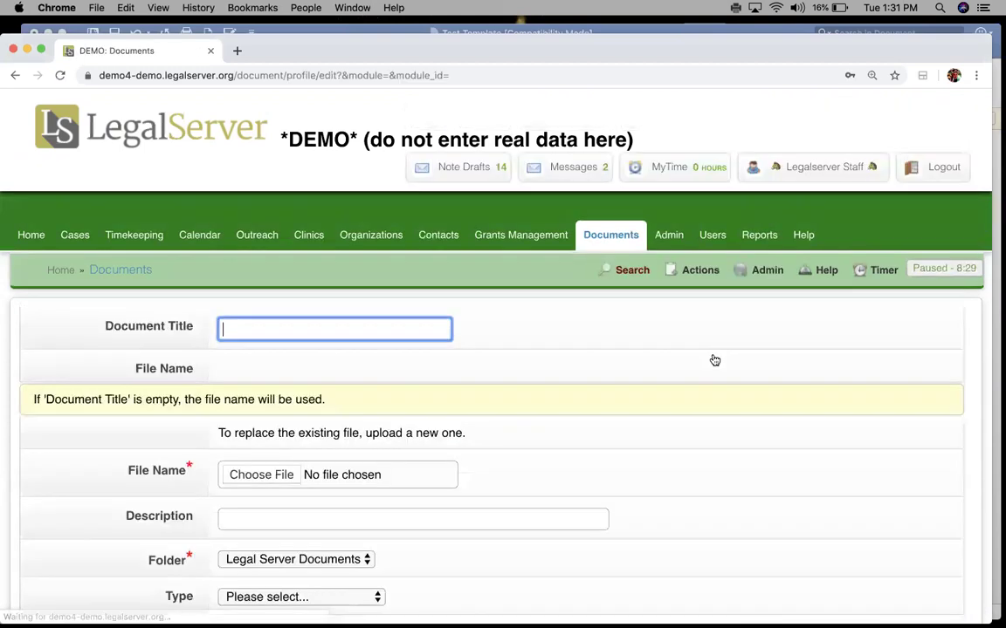
{"action": "scroll", "coordinate": [524, 354], "scroll_direction": "down", "scroll_amount": 2}
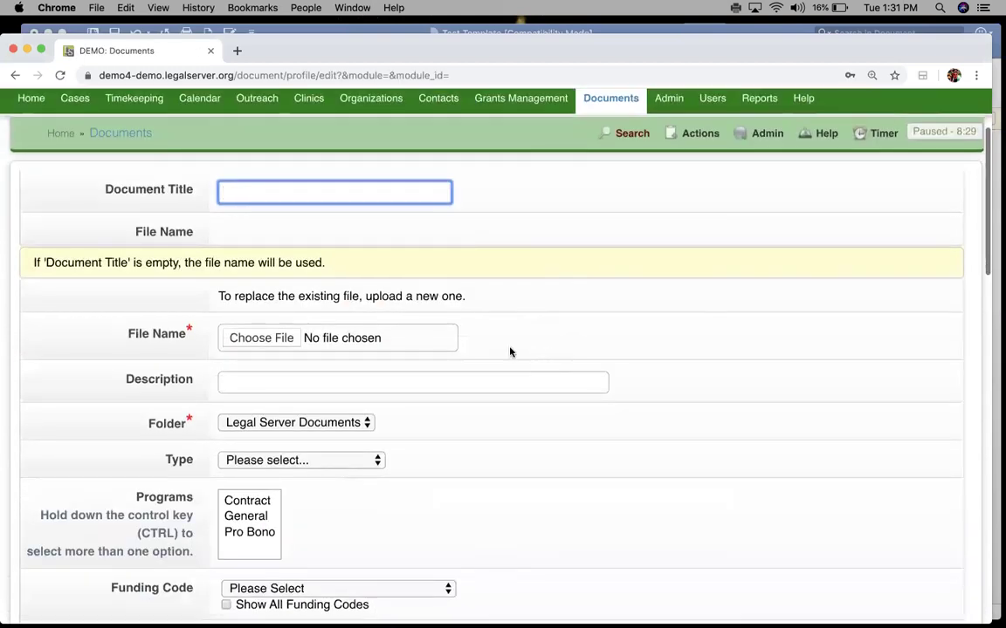
{"action": "left_click", "coordinate": [236, 342]}
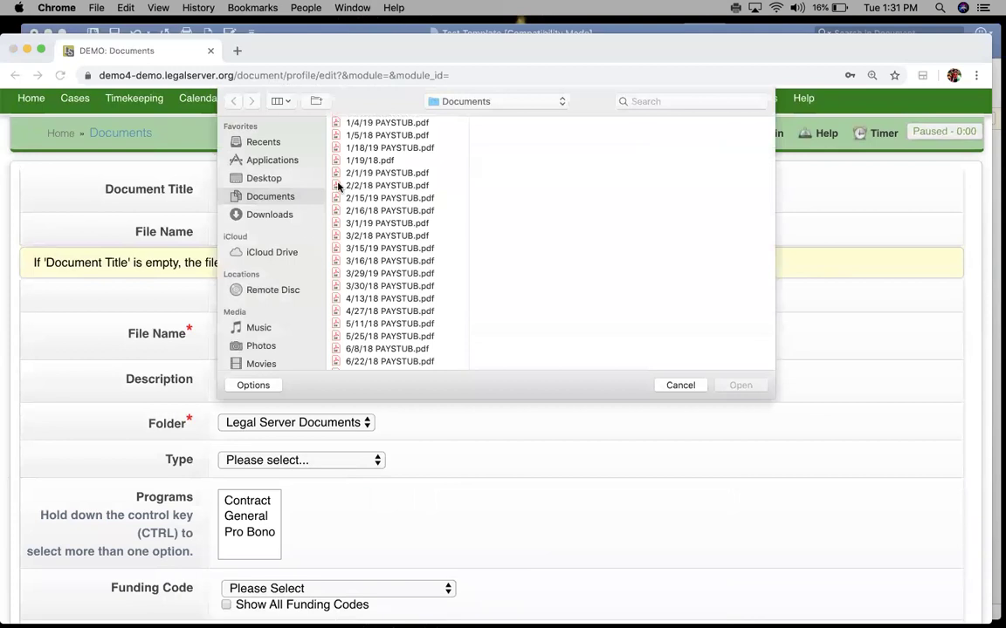
{"action": "scroll", "coordinate": [430, 223], "scroll_direction": "down", "scroll_amount": 10}
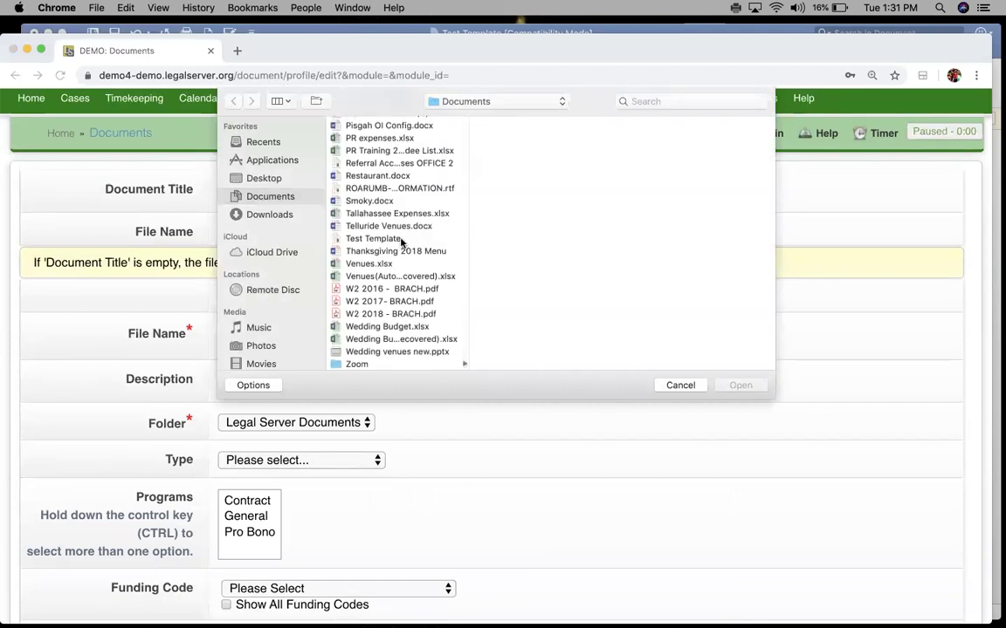
{"action": "left_click", "coordinate": [400, 238]}
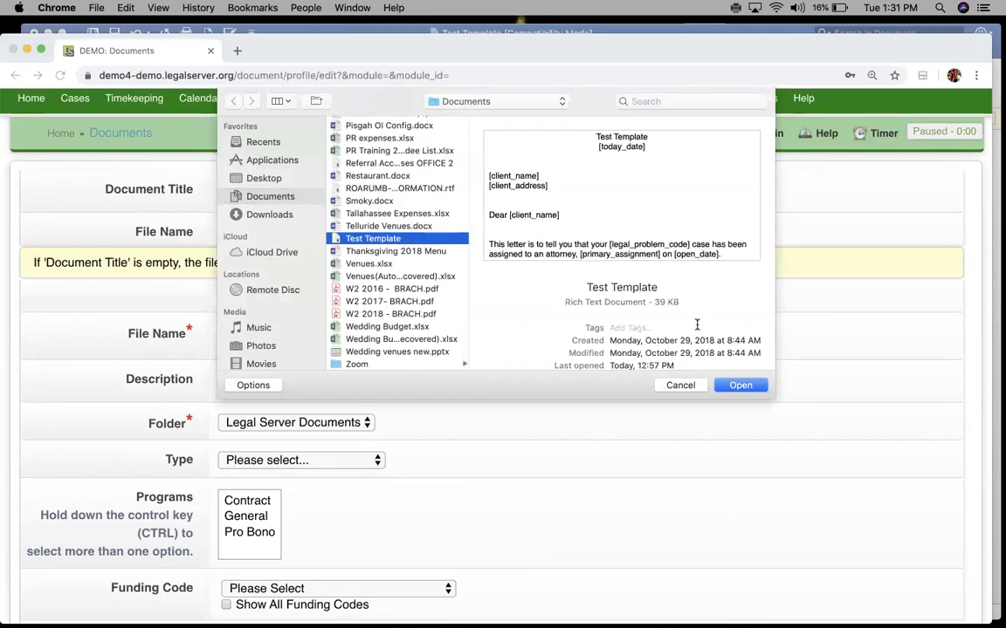
{"action": "left_click", "coordinate": [741, 385]}
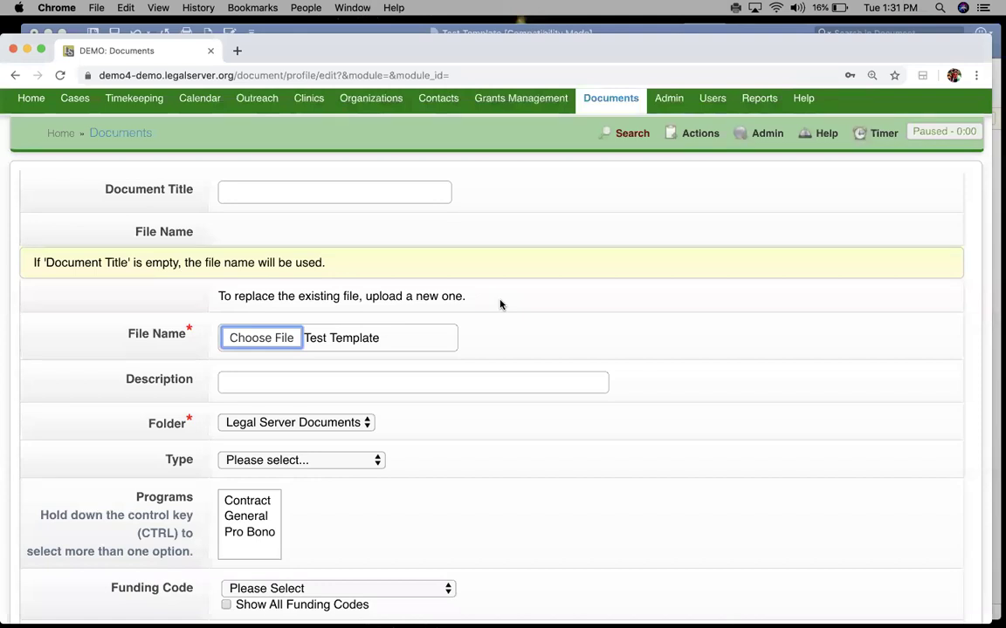
Enter 'Email Template 10/15/19' as the document title
{"action": "left_click", "coordinate": [393, 190]}
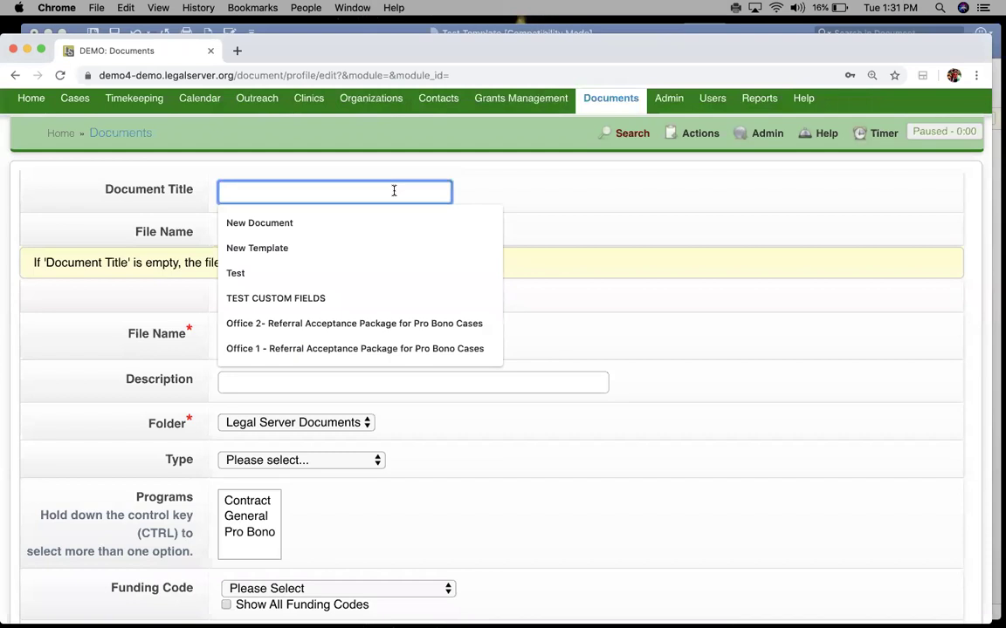
{"action": "type", "text": "Email Template"}
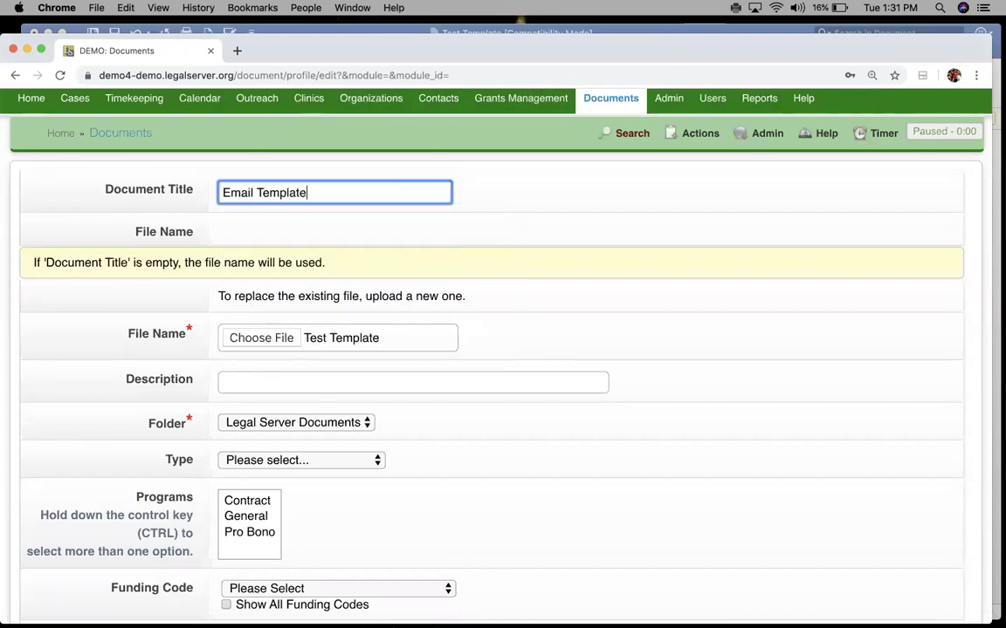
{"action": "type", "text": " 10/15/19"}
{"action": "left_click", "coordinate": [623, 330]}
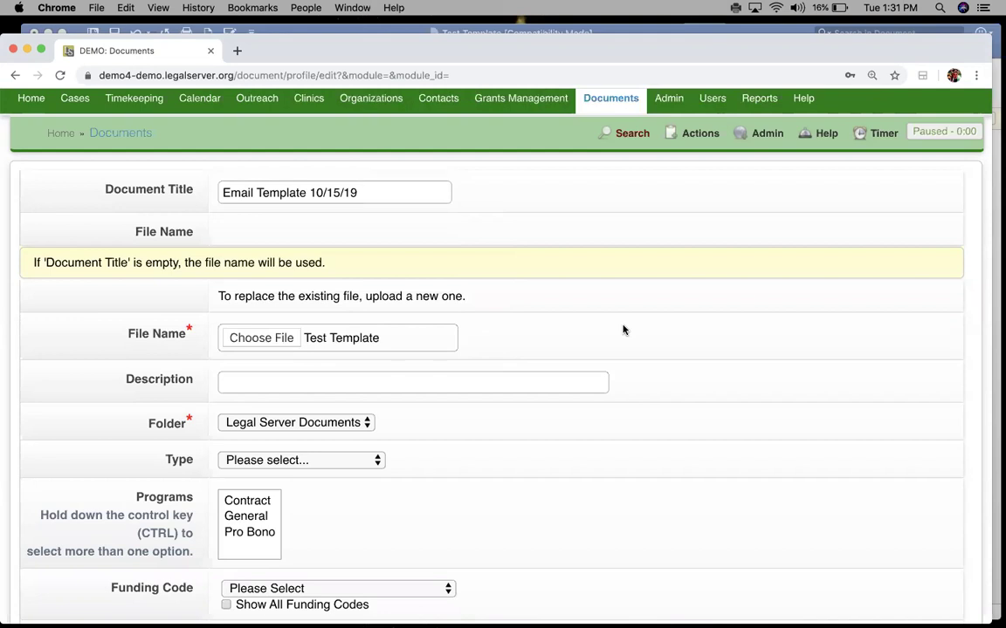
Select the Contract, General and Pro Bono programs in the Programs list
{"action": "scroll", "coordinate": [623, 330], "scroll_direction": "down", "scroll_amount": 3}
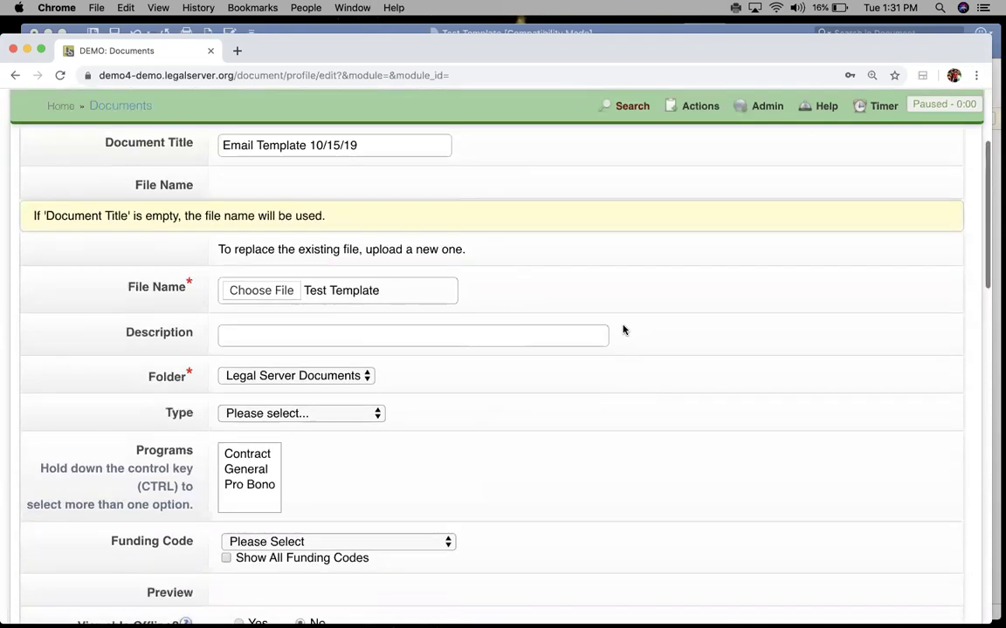
{"action": "scroll", "coordinate": [486, 340], "scroll_direction": "down", "scroll_amount": 2}
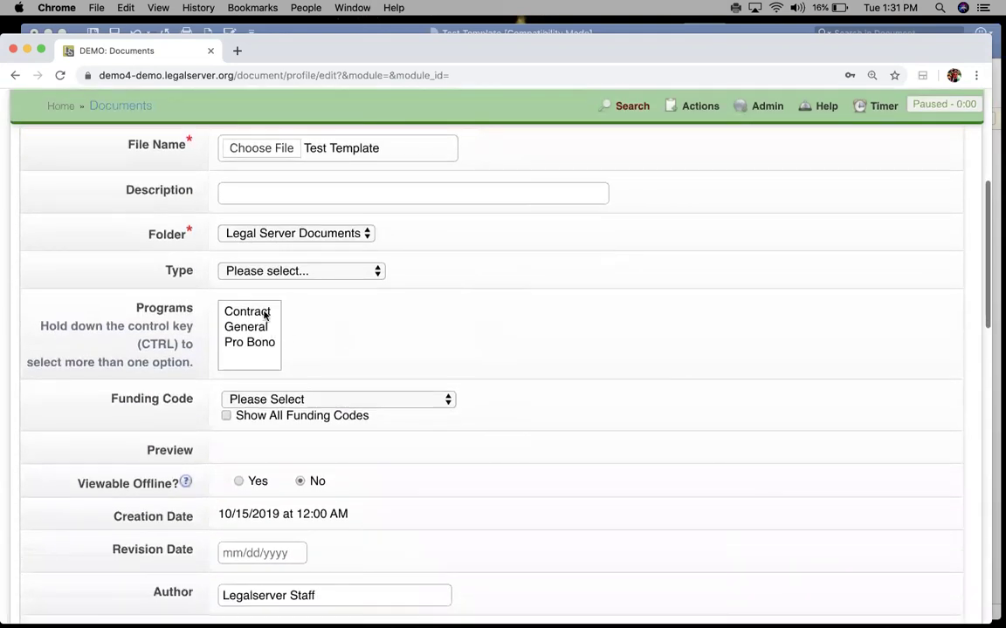
{"action": "left_click_drag", "start_coordinate": [264, 314], "coordinate": [259, 348]}
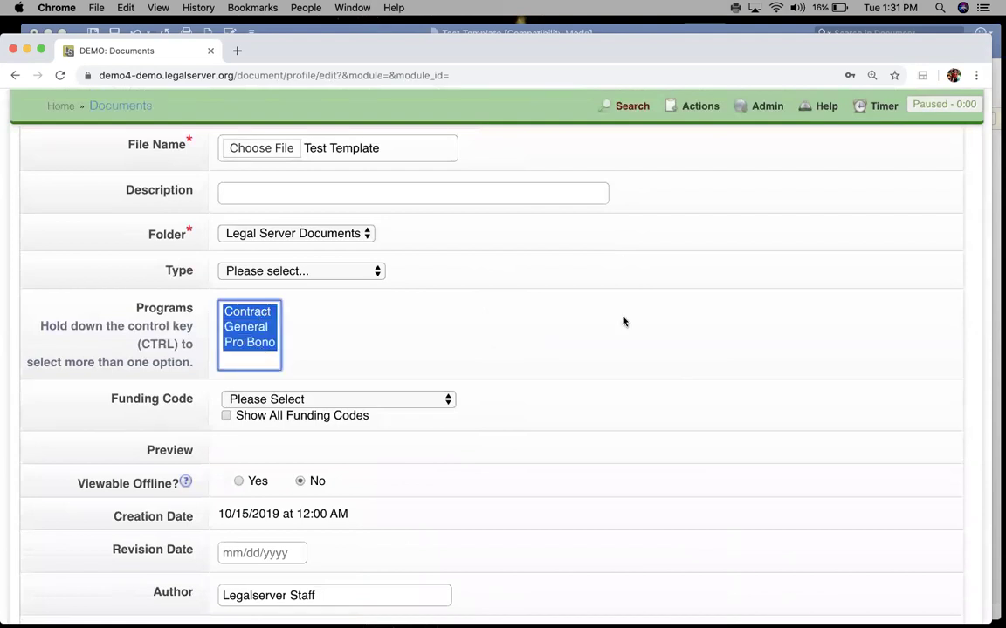
{"action": "scroll", "coordinate": [624, 322], "scroll_direction": "down", "scroll_amount": 5}
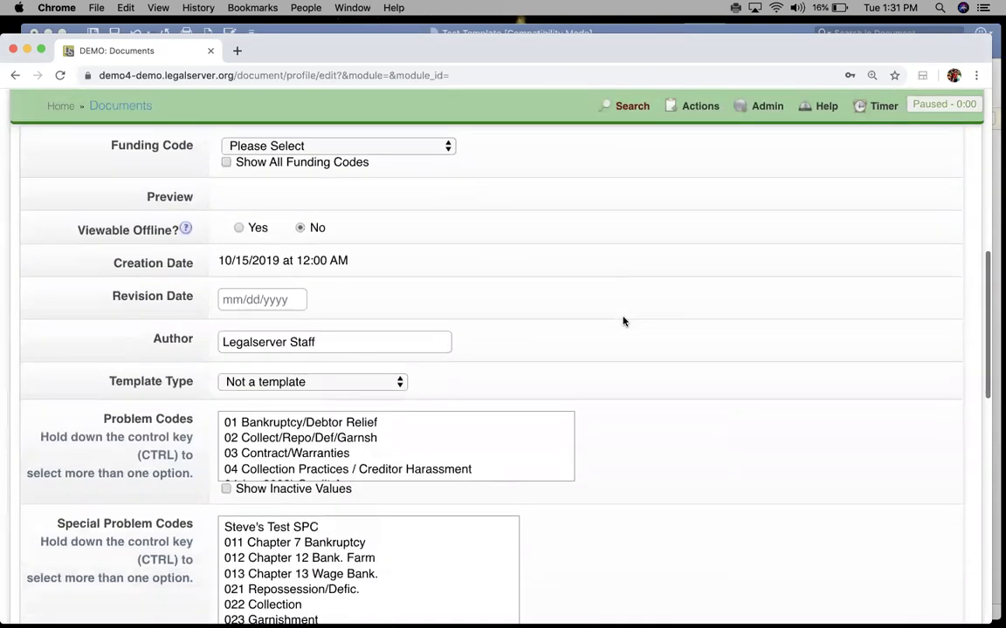
{"action": "scroll", "coordinate": [623, 322], "scroll_direction": "down", "scroll_amount": 3}
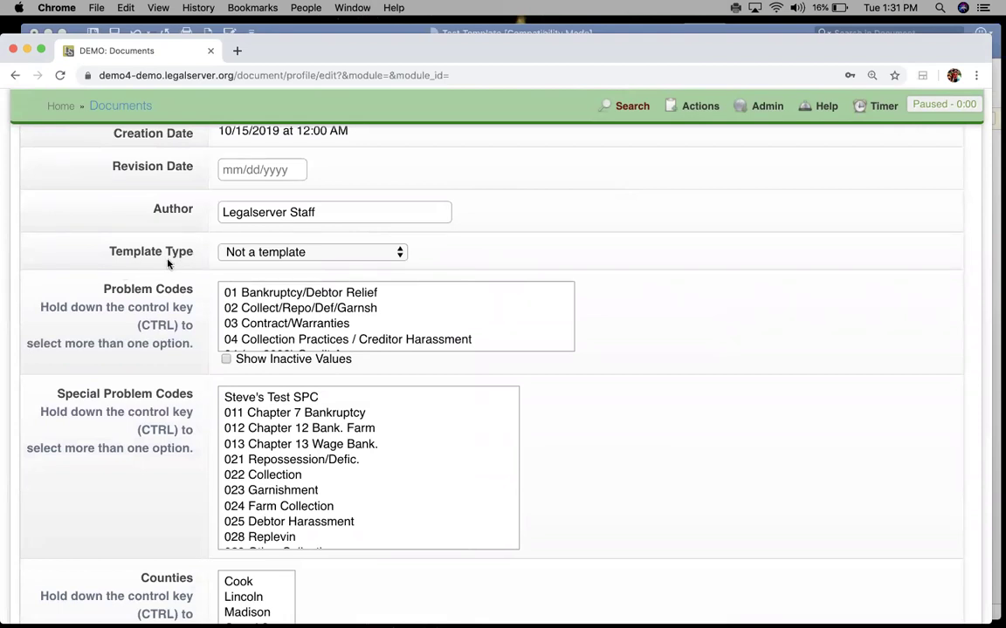
Set the Template Type dropdown to Email Template and the Data Source dropdown to Client
{"action": "left_click", "coordinate": [332, 254]}
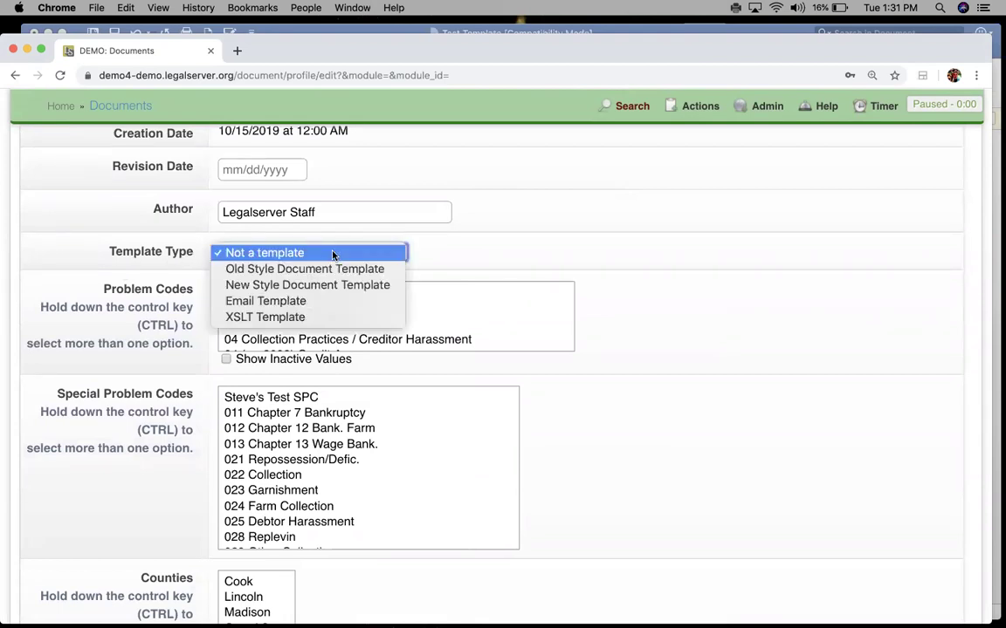
{"action": "left_click", "coordinate": [278, 299]}
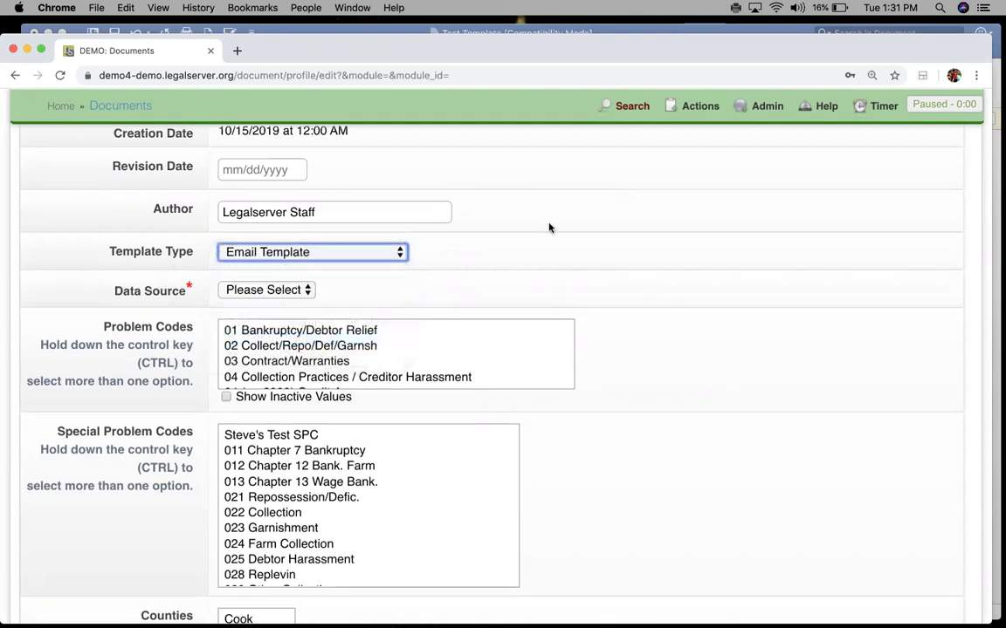
{"action": "left_click", "coordinate": [514, 271]}
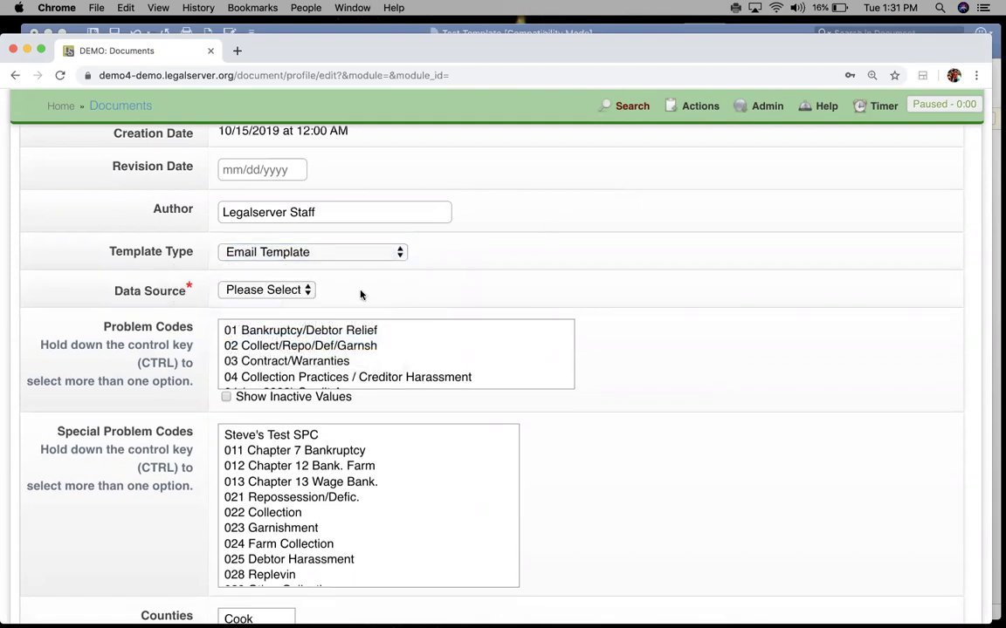
{"action": "left_click", "coordinate": [294, 292]}
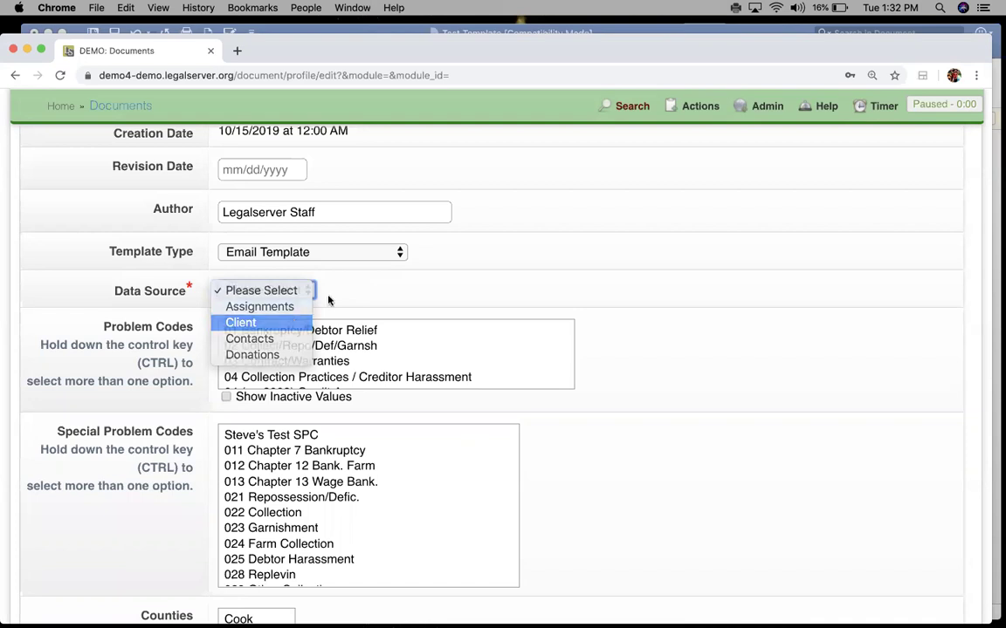
{"action": "left_click", "coordinate": [295, 323]}
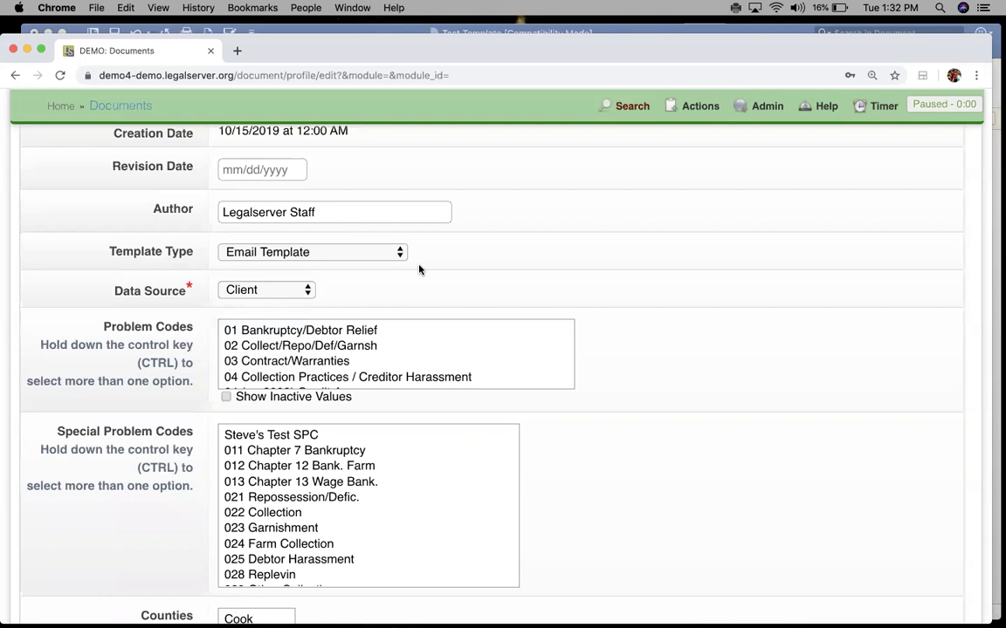
Select every Problem Code and every Special Problem Code for the template
{"action": "left_click", "coordinate": [398, 330]}
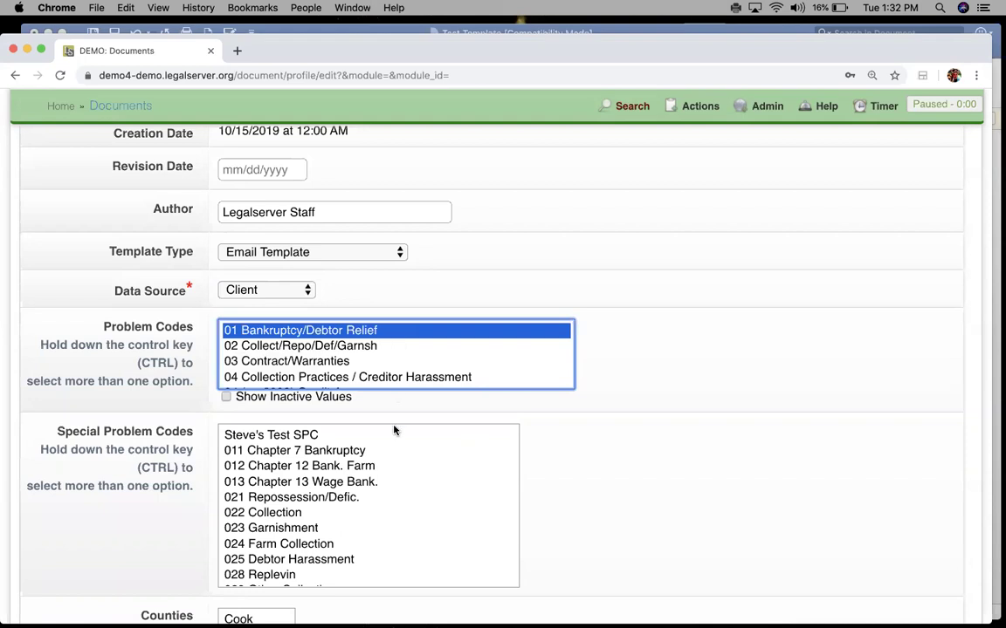
{"action": "left_click", "coordinate": [355, 385], "text": "shift"}
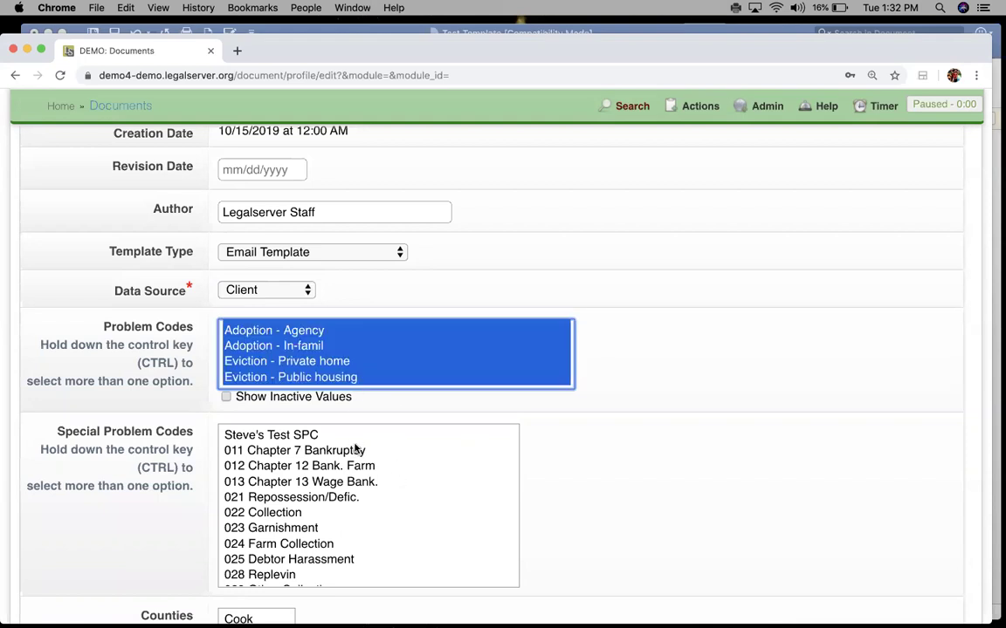
{"action": "left_click_drag", "start_coordinate": [514, 437], "coordinate": [515, 523]}
{"action": "scroll", "coordinate": [515, 524], "scroll_direction": "down", "scroll_amount": 10}
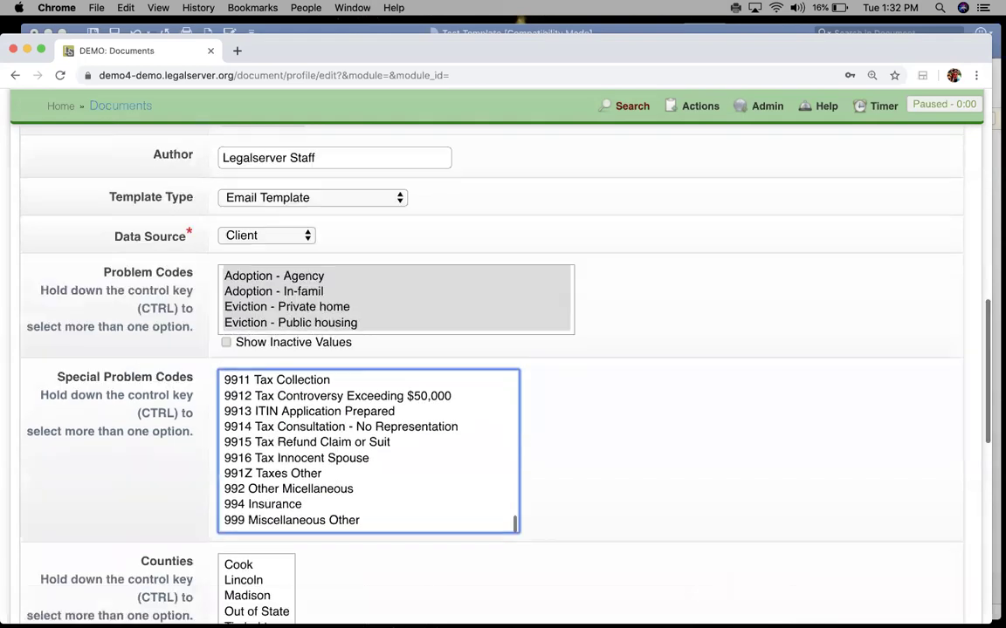
{"action": "left_click", "coordinate": [349, 320], "text": "shift"}
{"action": "left_click_drag", "start_coordinate": [258, 370], "coordinate": [256, 472]}
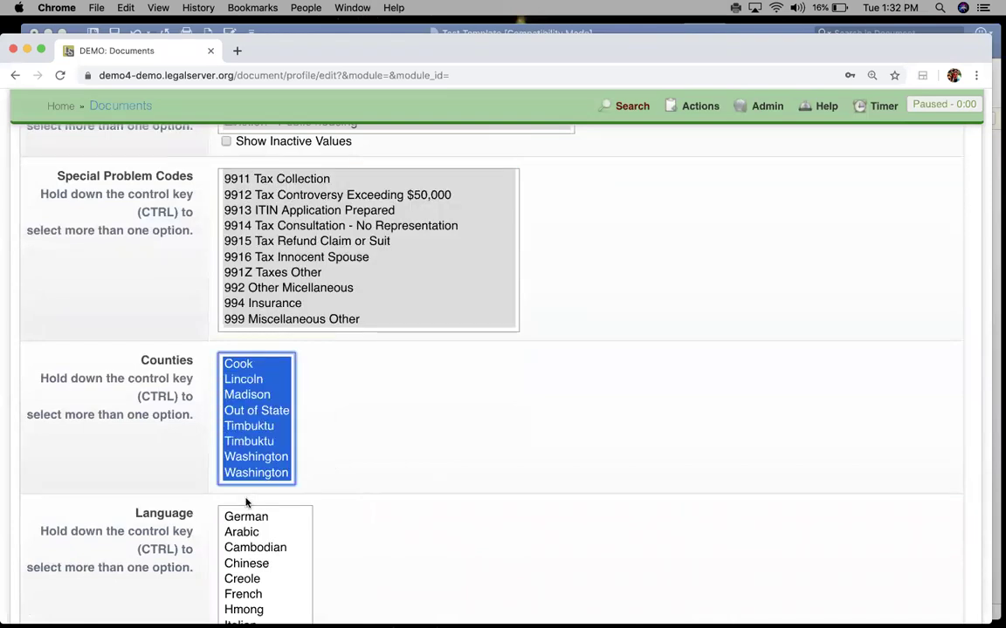
{"action": "scroll", "coordinate": [385, 366], "scroll_direction": "down", "scroll_amount": 3}
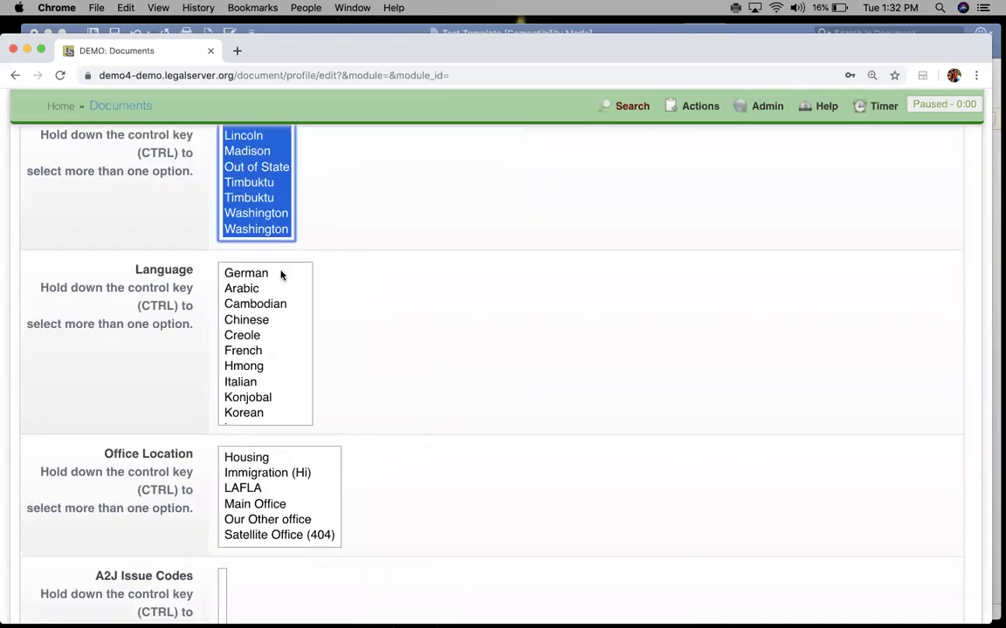
Select all languages and all six office locations, then submit the profile with Continue
{"action": "left_click_drag", "start_coordinate": [283, 274], "coordinate": [262, 419]}
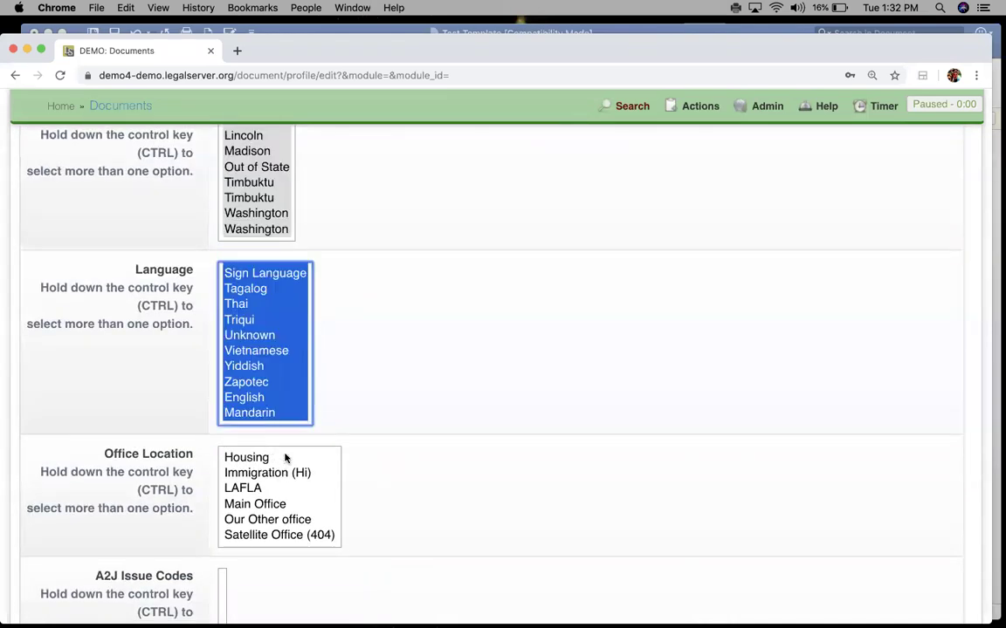
{"action": "left_click_drag", "start_coordinate": [262, 458], "coordinate": [283, 559]}
{"action": "scroll", "coordinate": [786, 437], "scroll_direction": "down", "scroll_amount": 3}
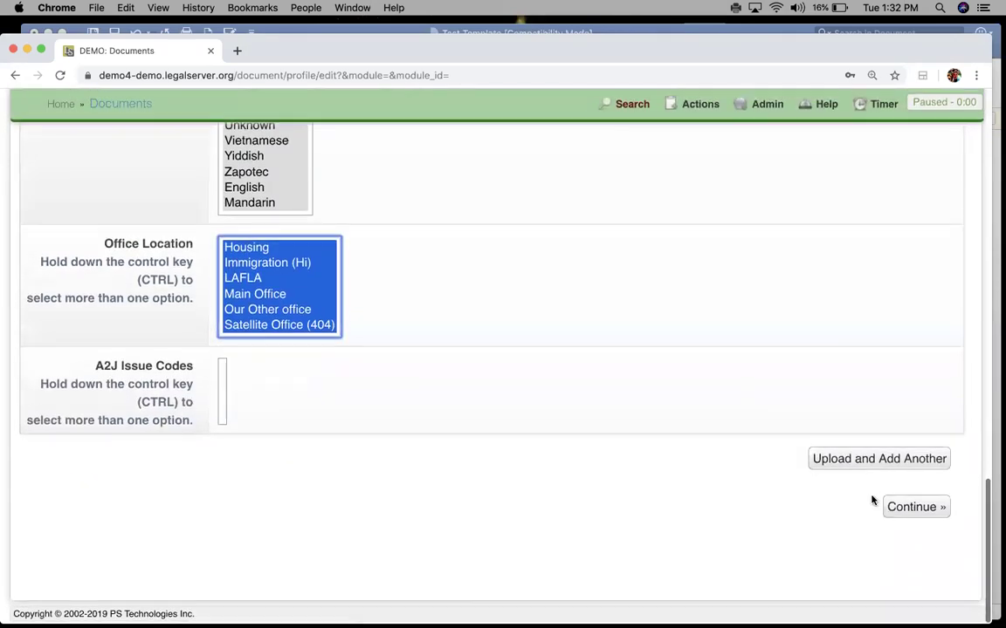
{"action": "left_click", "coordinate": [914, 514]}
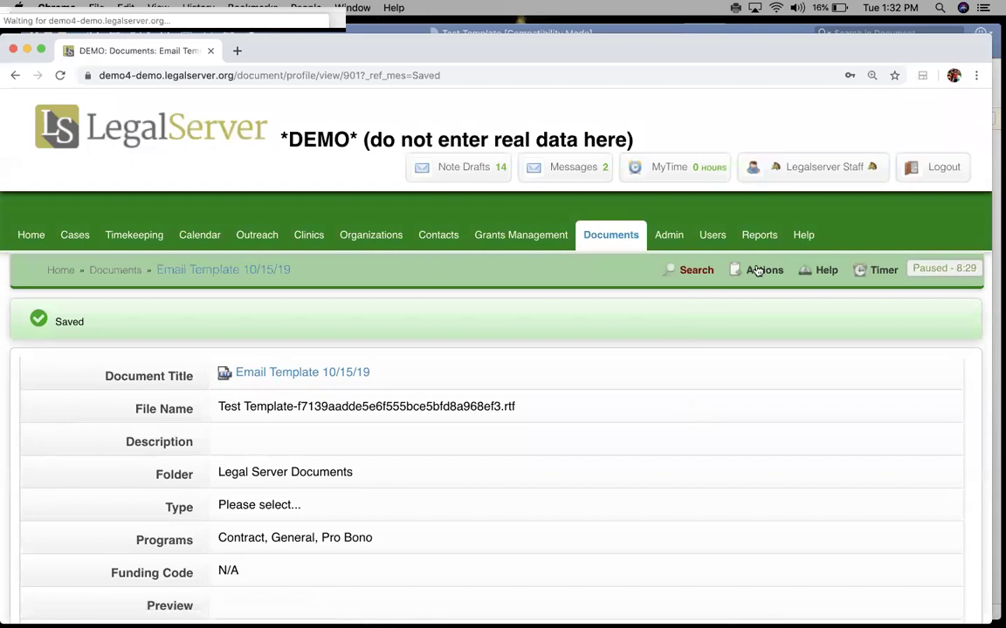
Open the template's field mapping and map today_date to Today's Date
{"action": "left_click", "coordinate": [759, 270]}
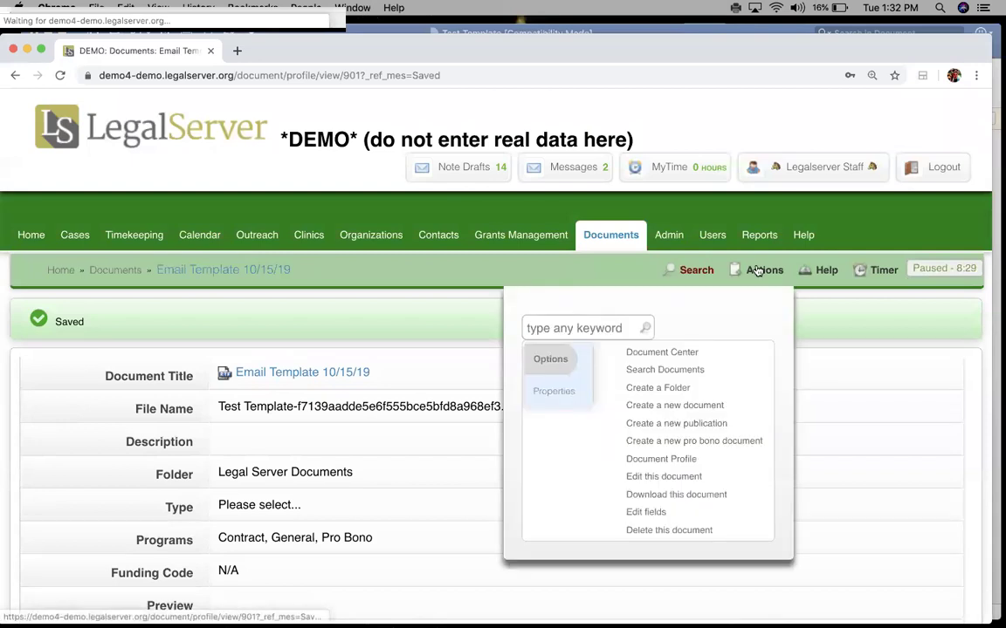
{"action": "left_click", "coordinate": [657, 512]}
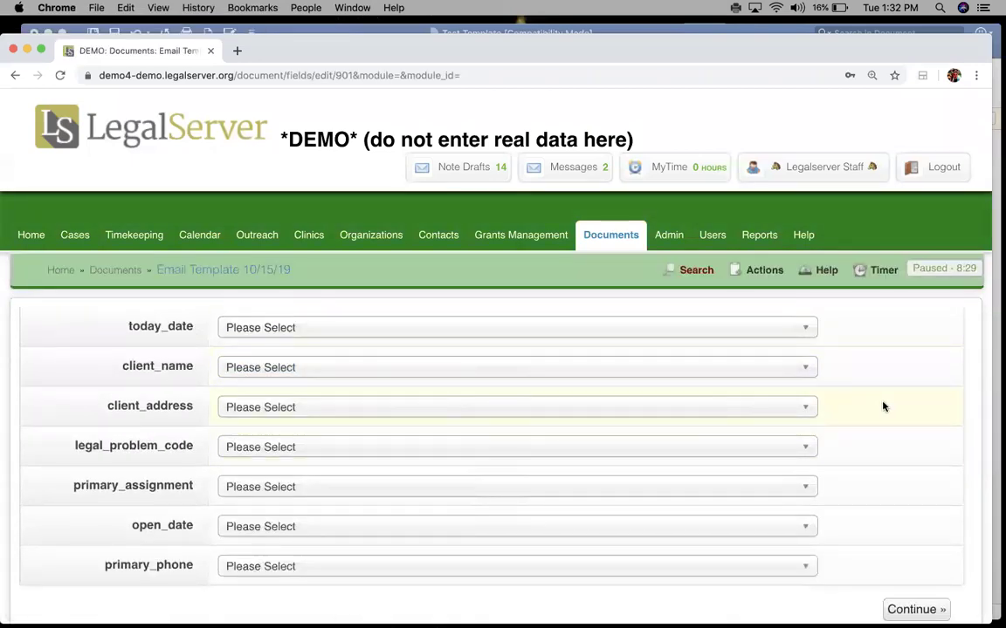
{"action": "scroll", "coordinate": [882, 406], "scroll_direction": "down", "scroll_amount": 2}
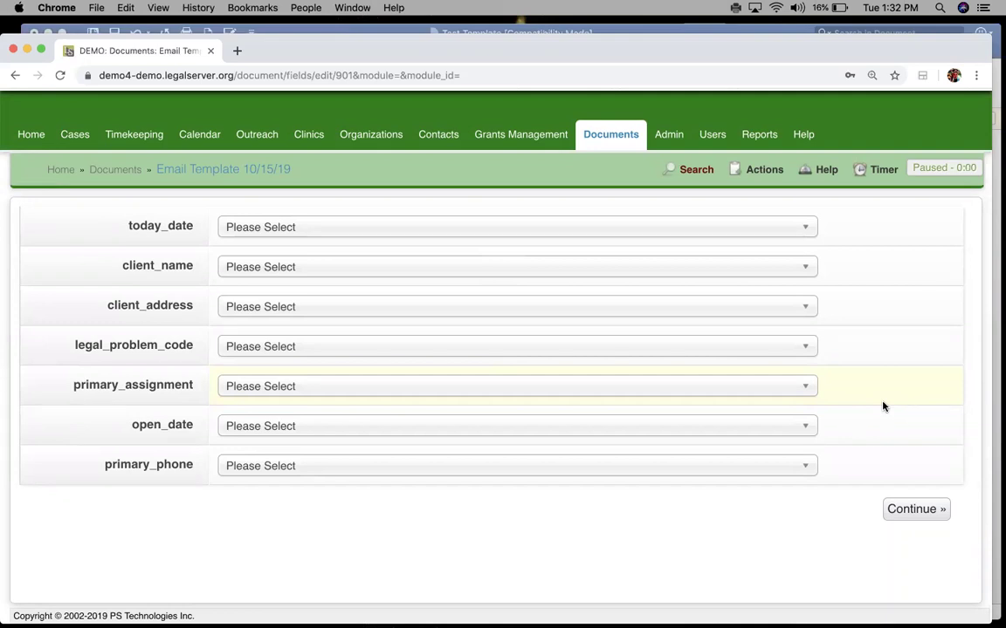
{"action": "left_click", "coordinate": [513, 228]}
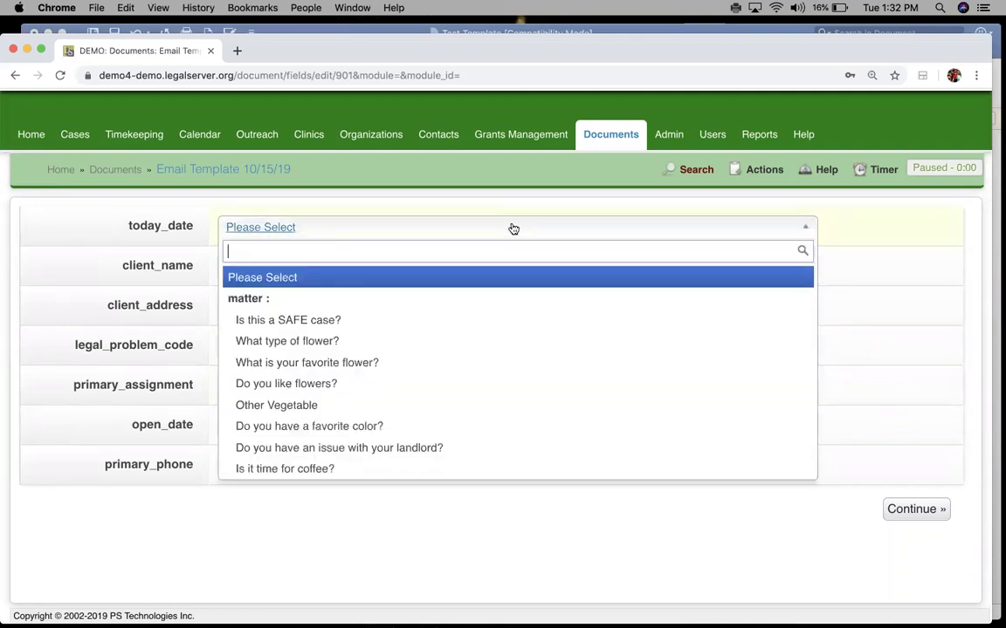
{"action": "type", "text": "rtoday"}
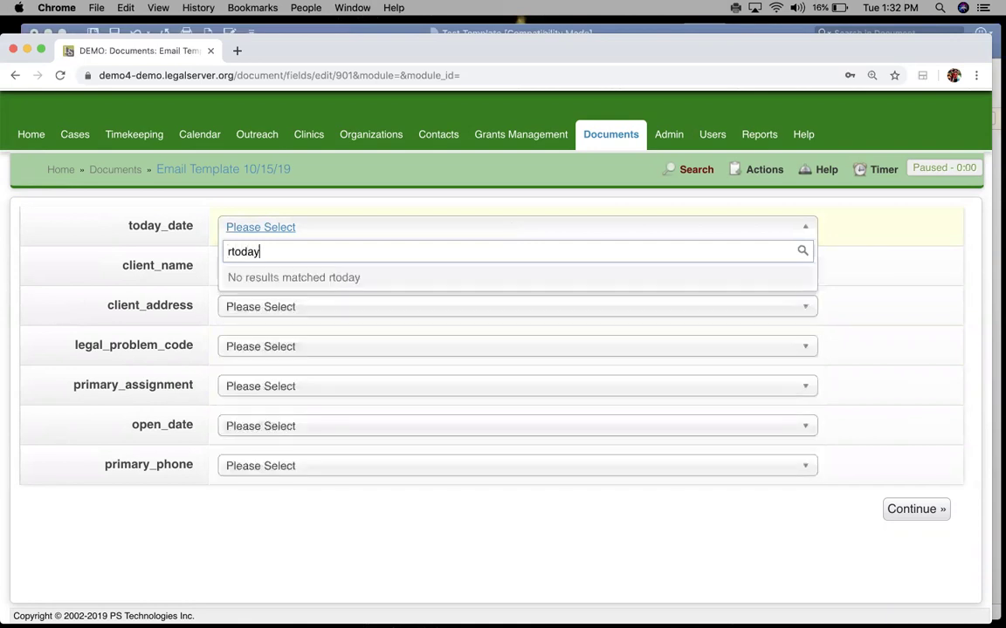
{"action": "type", "text": "\\\\\\"}
{"action": "key", "text": "BackSpace"}
{"action": "key", "text": "BackSpace"}
{"action": "key", "text": "BackSpace"}
{"action": "key", "text": "BackSpace"}
{"action": "key", "text": "BackSpace"}
{"action": "key", "text": "BackSpace"}
{"action": "key", "text": "BackSpace"}
{"action": "key", "text": "BackSpace"}
{"action": "key", "text": "BackSpace"}
{"action": "type", "text": "today"}
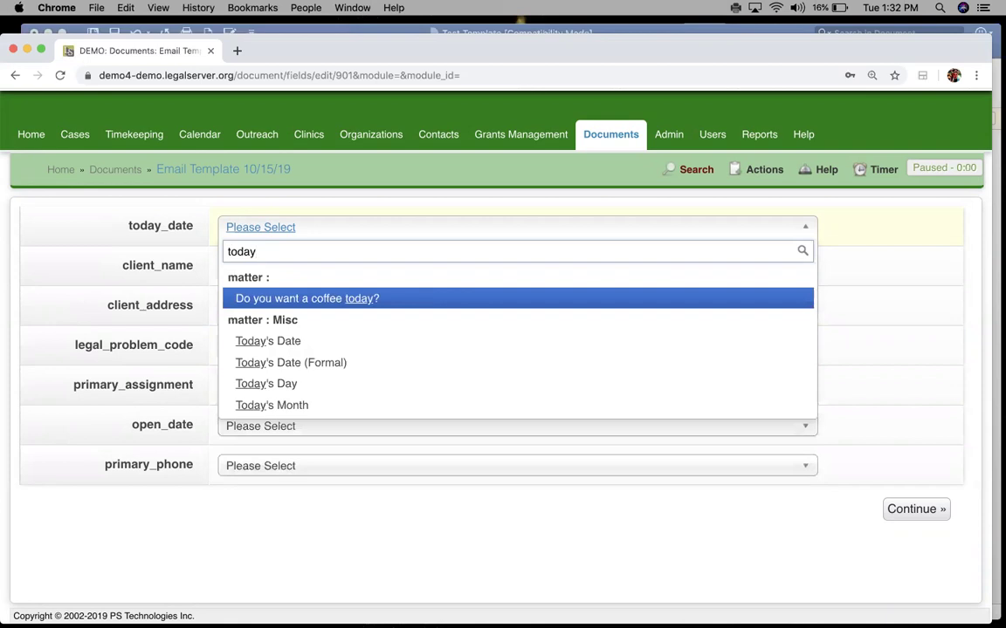
{"action": "left_click", "coordinate": [488, 347]}
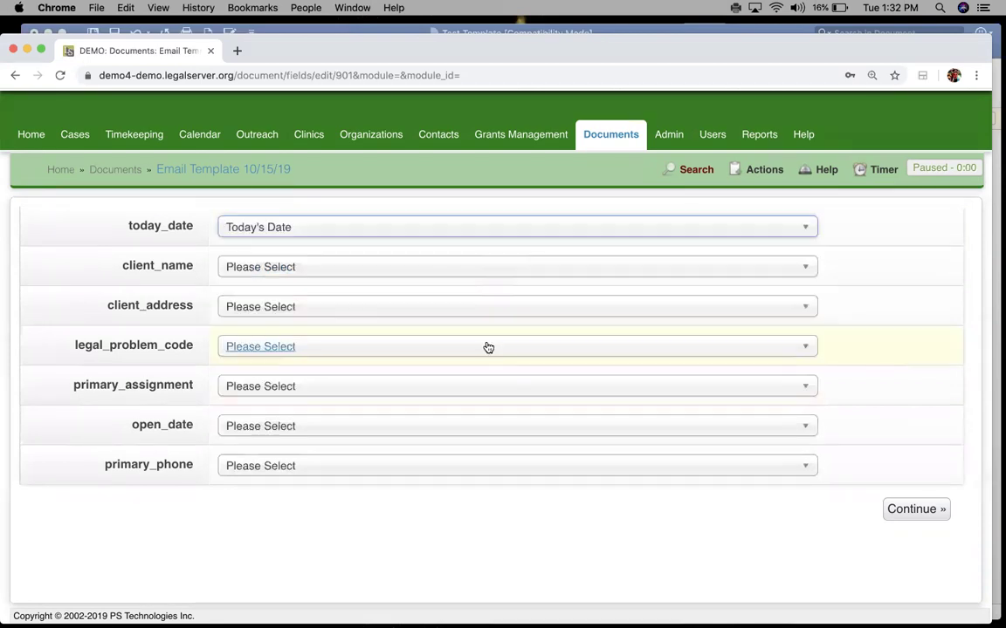
Map client_name to the client's Name and client_address to Full Address
{"action": "left_click", "coordinate": [371, 266]}
{"action": "type", "text": "name"}
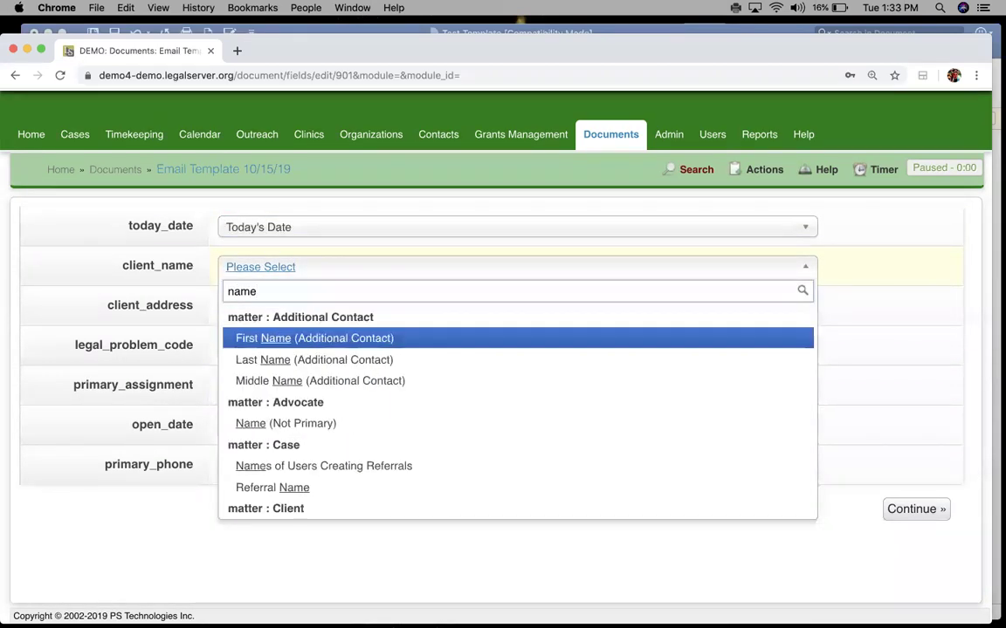
{"action": "scroll", "coordinate": [386, 394], "scroll_direction": "down", "scroll_amount": 5}
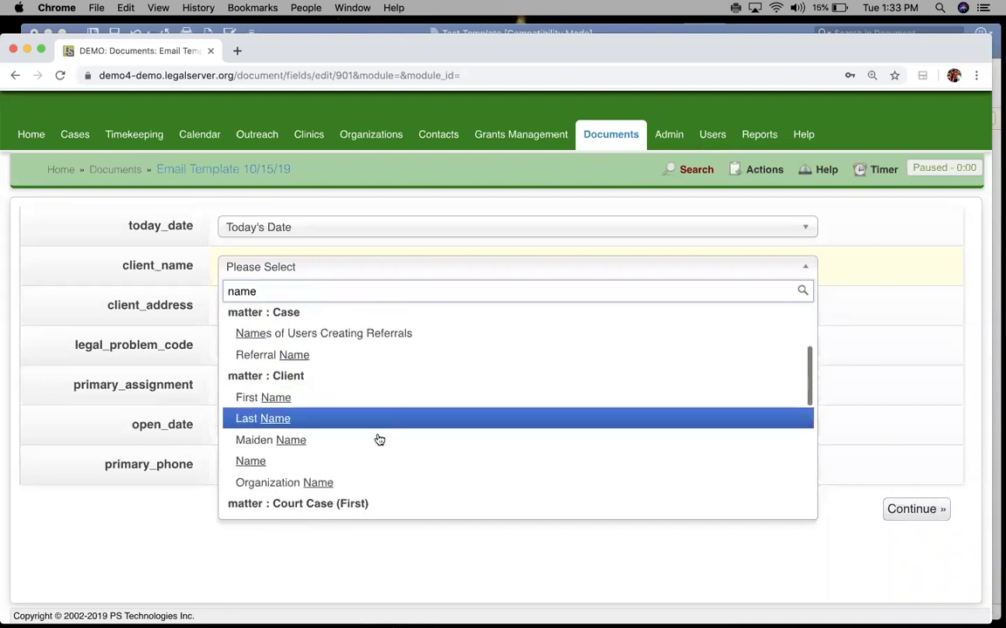
{"action": "left_click", "coordinate": [376, 462]}
{"action": "left_click", "coordinate": [364, 311]}
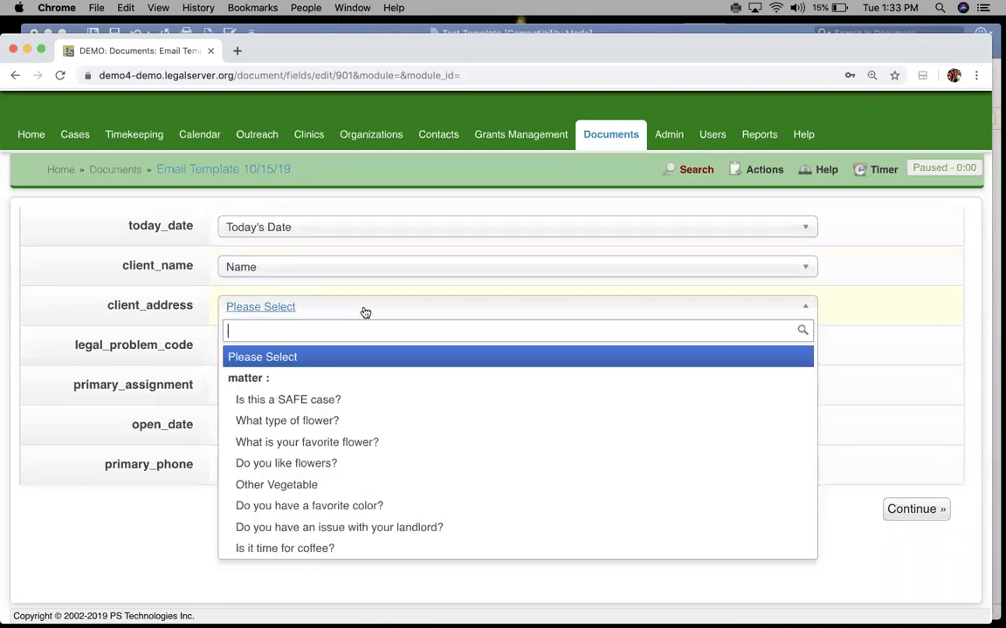
{"action": "type", "text": "address"}
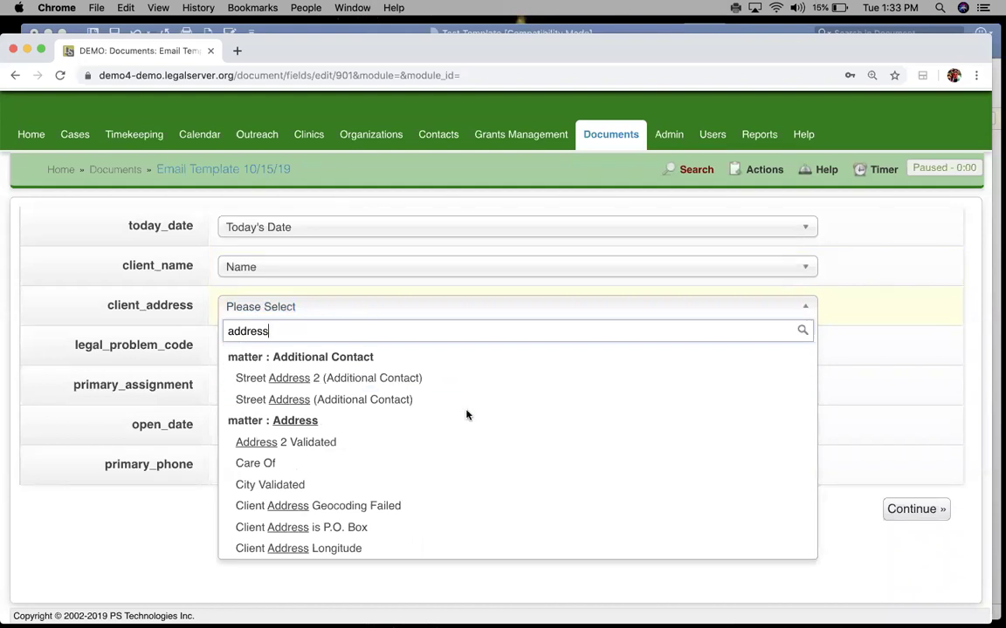
{"action": "scroll", "coordinate": [466, 416], "scroll_direction": "down", "scroll_amount": 3}
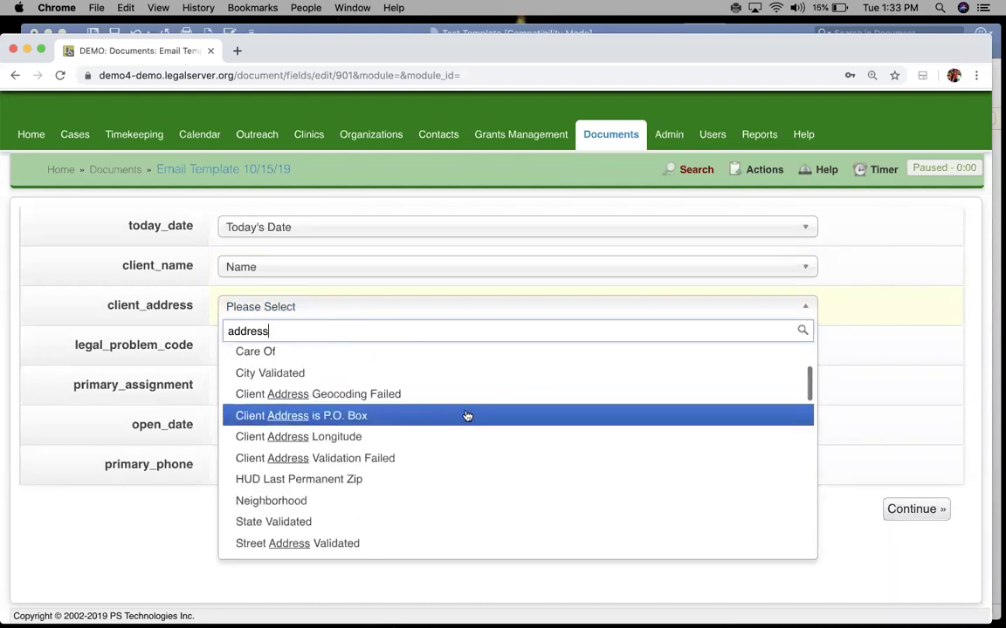
{"action": "scroll", "coordinate": [467, 416], "scroll_direction": "down", "scroll_amount": 5}
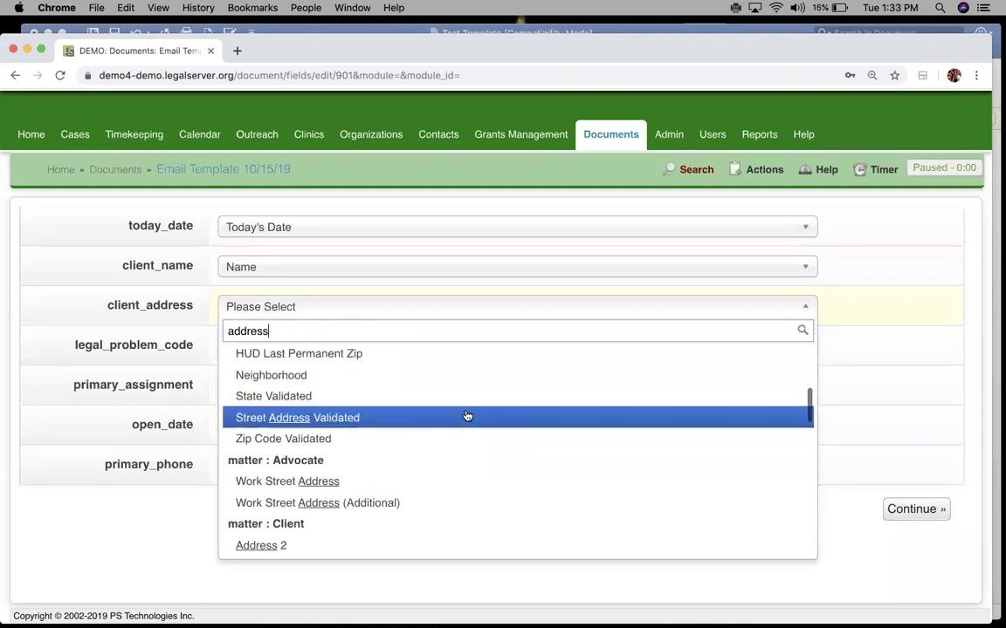
{"action": "scroll", "coordinate": [467, 416], "scroll_direction": "down", "scroll_amount": 1}
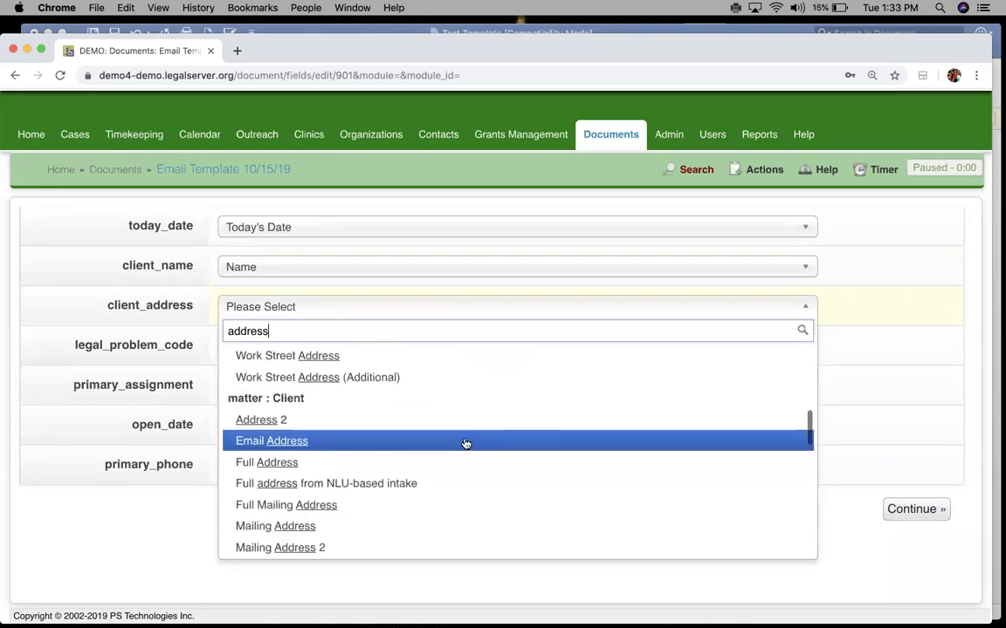
{"action": "left_click", "coordinate": [465, 460]}
Map legal_problem_code to Legal Problem Code, primary_assignment to Primary Advocate, and open_date to Date Opened
{"action": "left_click", "coordinate": [356, 345]}
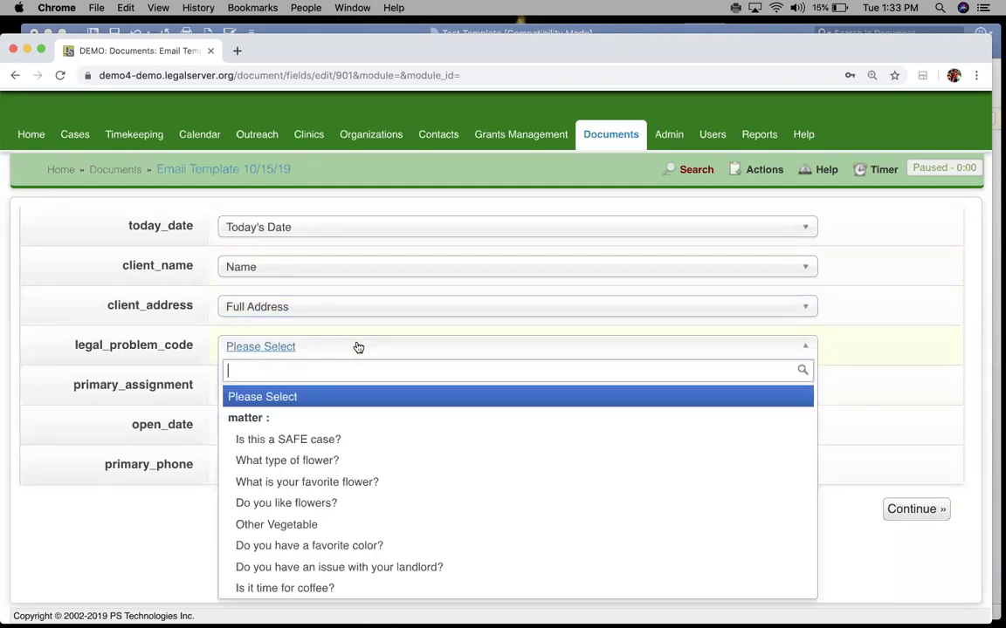
{"action": "type", "text": "problem"}
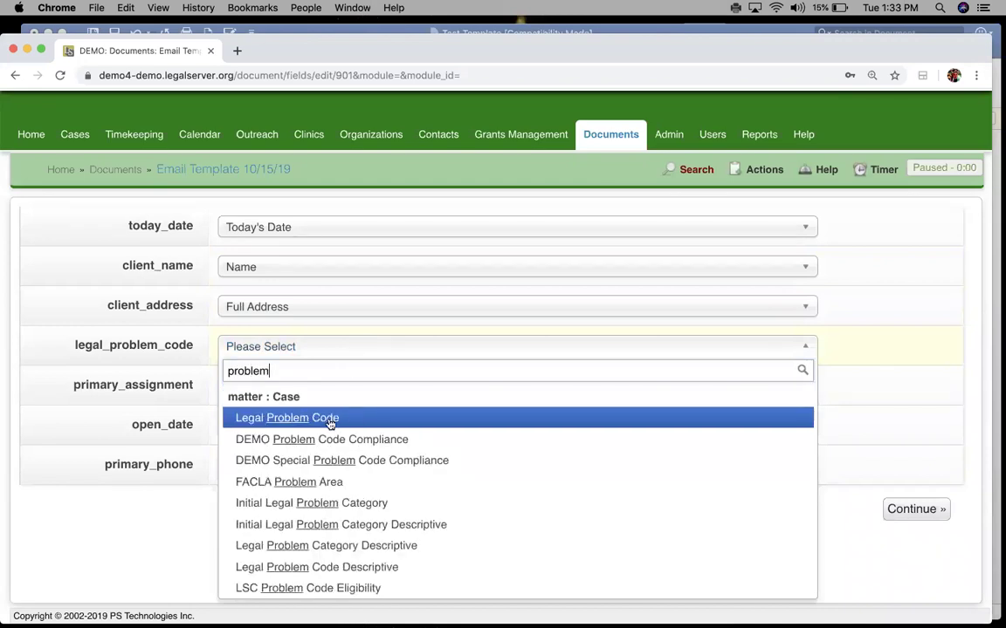
{"action": "left_click", "coordinate": [325, 420]}
{"action": "left_click", "coordinate": [338, 390]}
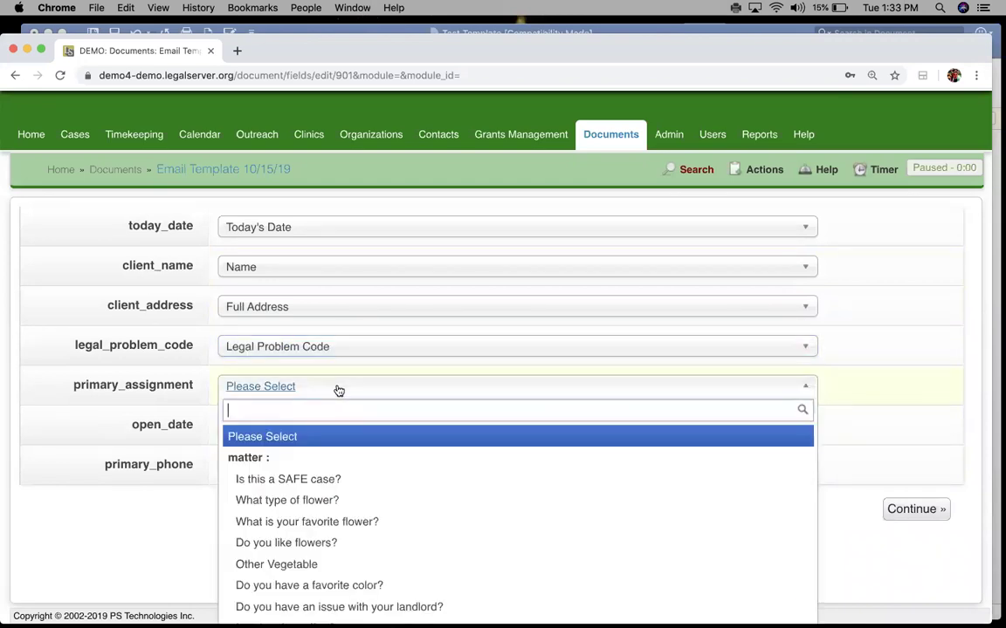
{"action": "type", "text": "pri"}
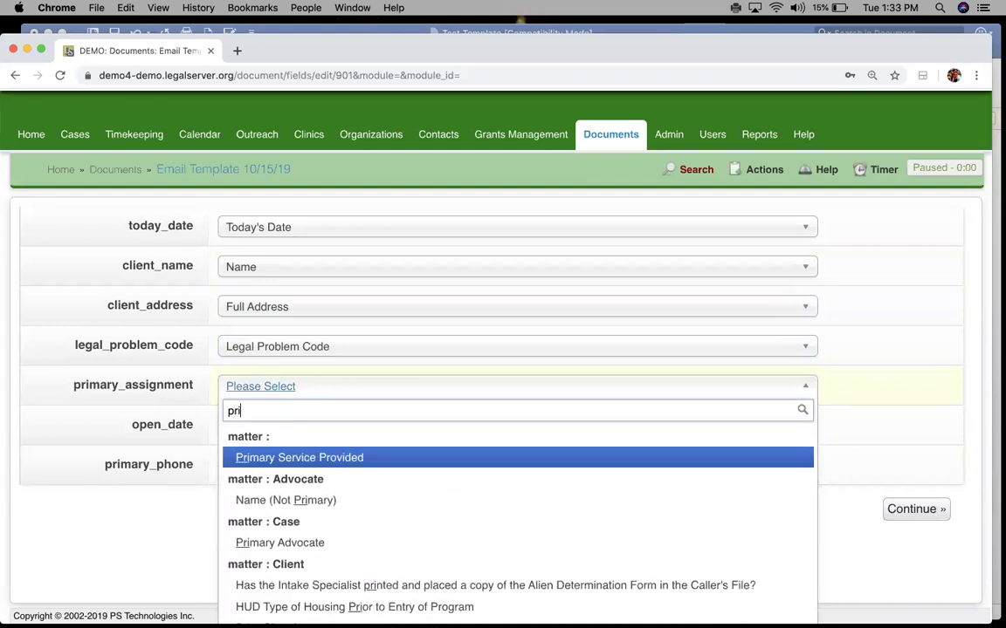
{"action": "type", "text": "mary as"}
{"action": "key", "text": "BackSpace"}
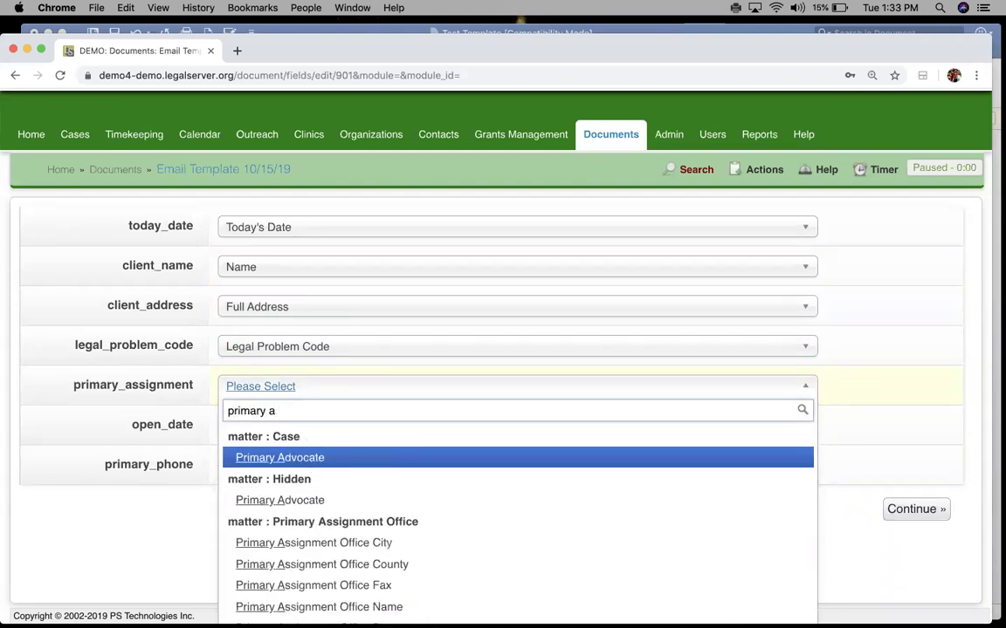
{"action": "left_click", "coordinate": [342, 458]}
{"action": "left_click", "coordinate": [298, 433]}
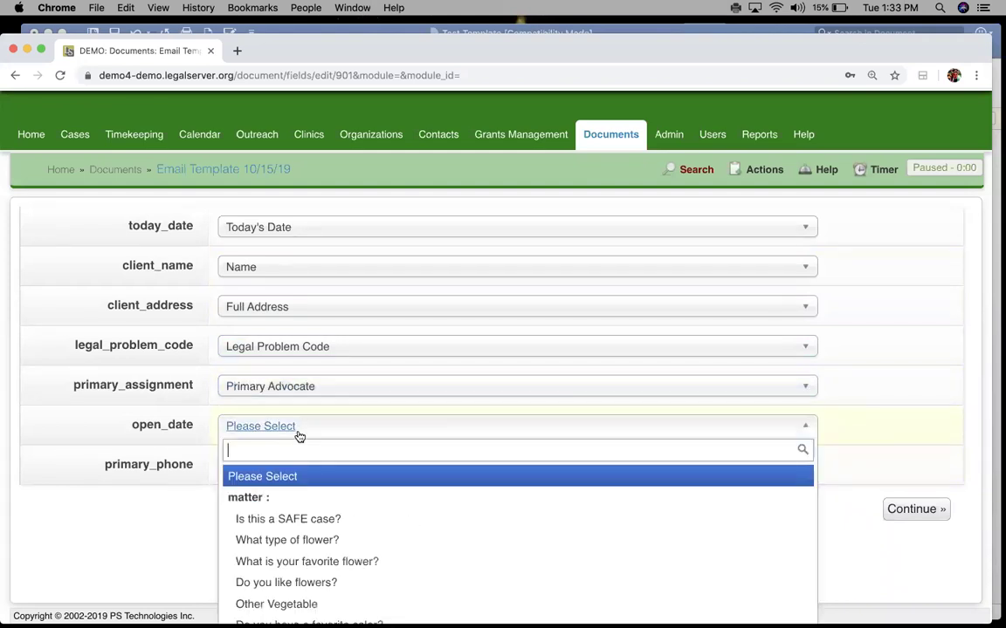
{"action": "type", "text": "open"}
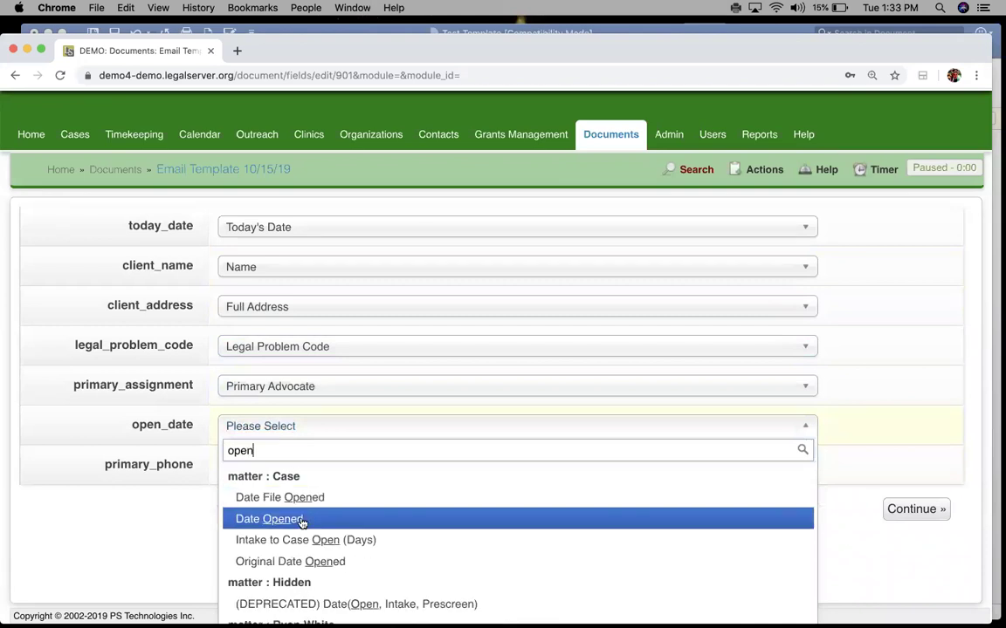
{"action": "left_click", "coordinate": [266, 519]}
Map primary_phone to Primary Advocate and save the field mappings with Continue
{"action": "left_click", "coordinate": [305, 470]}
{"action": "type", "text": "primary"}
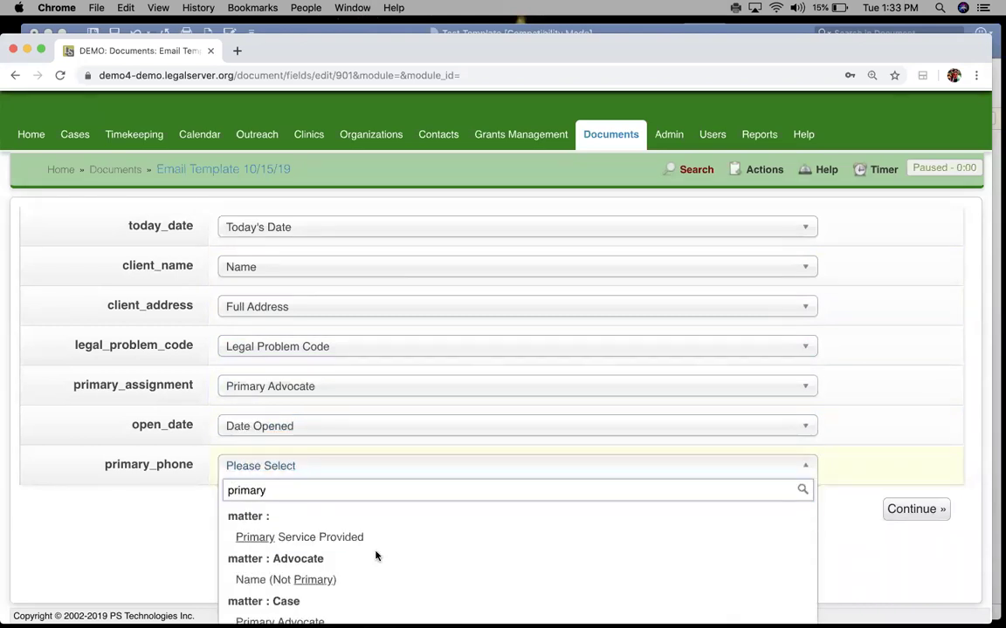
{"action": "scroll", "coordinate": [376, 556], "scroll_direction": "down", "scroll_amount": 2}
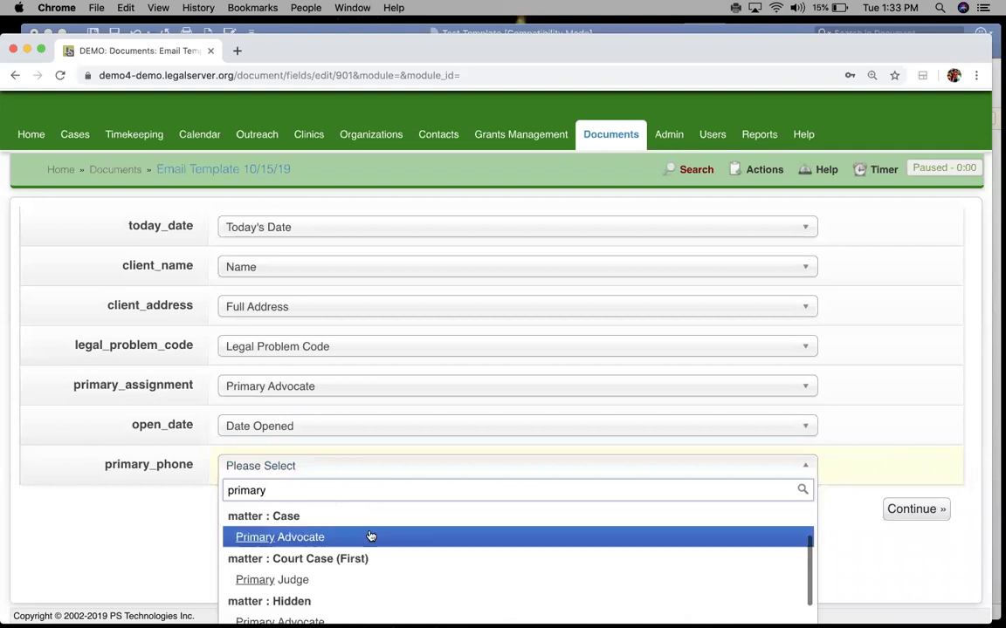
{"action": "left_click", "coordinate": [368, 536]}
{"action": "left_click", "coordinate": [928, 512]}
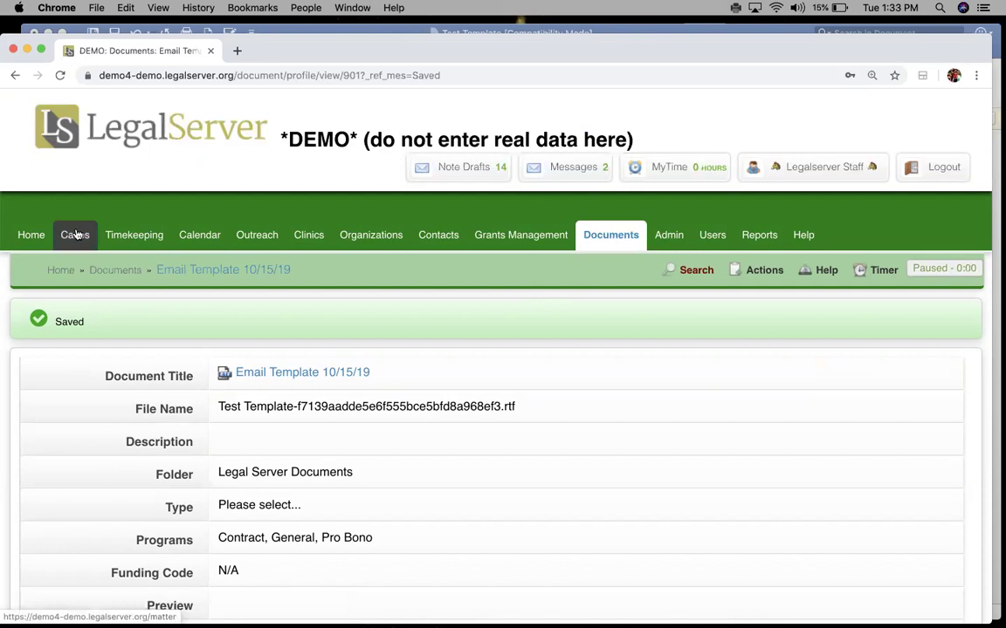
Open the first case in the Cases list in Main Profile view, scrolled to Case Documents
{"action": "left_click", "coordinate": [256, 235]}
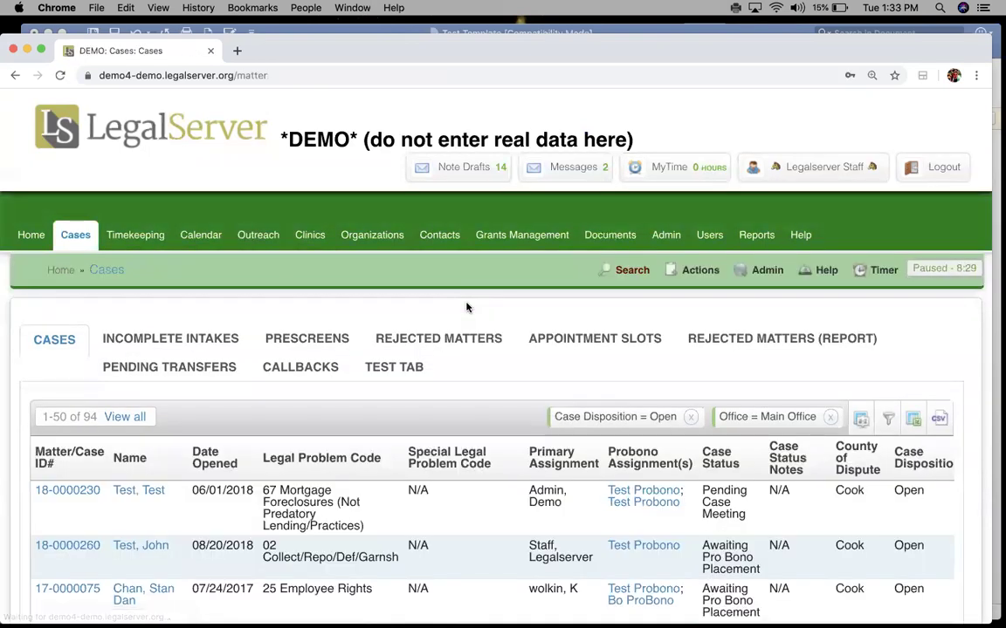
{"action": "scroll", "coordinate": [466, 307], "scroll_direction": "down", "scroll_amount": 5}
{"action": "left_click", "coordinate": [66, 310]}
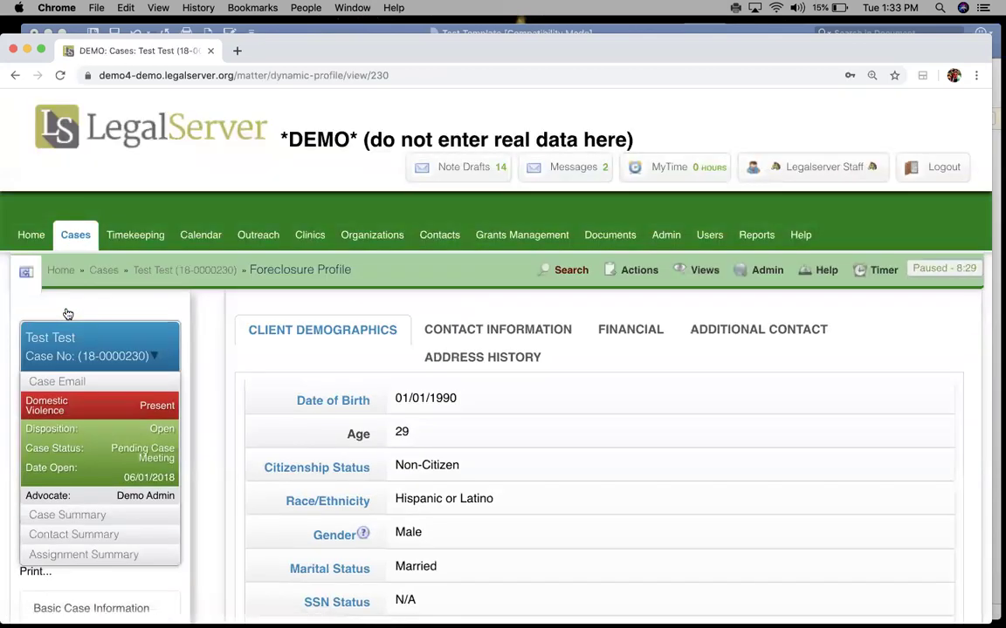
{"action": "left_click", "coordinate": [694, 270]}
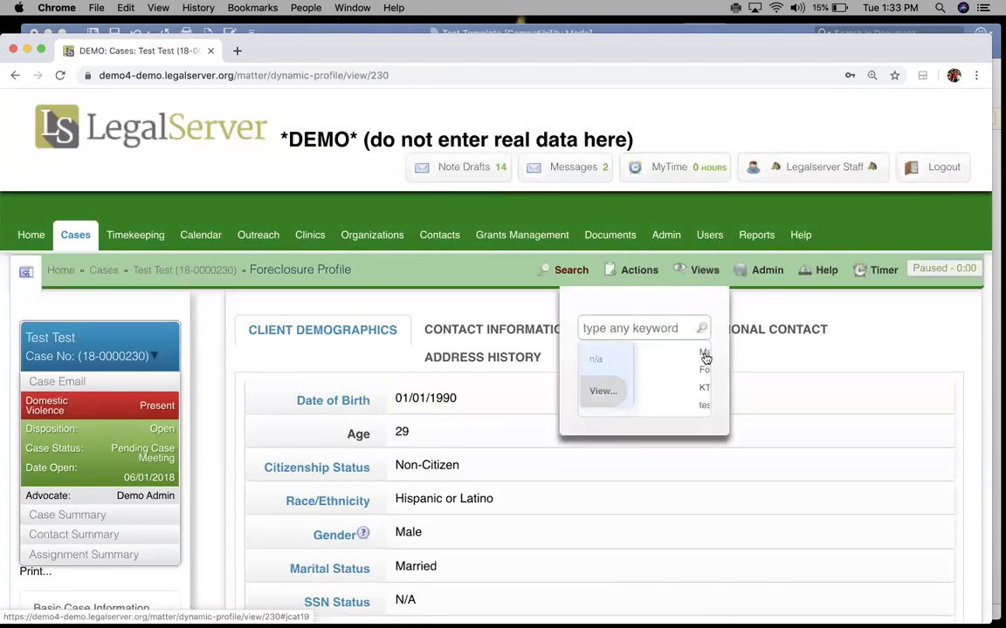
{"action": "left_click", "coordinate": [703, 355]}
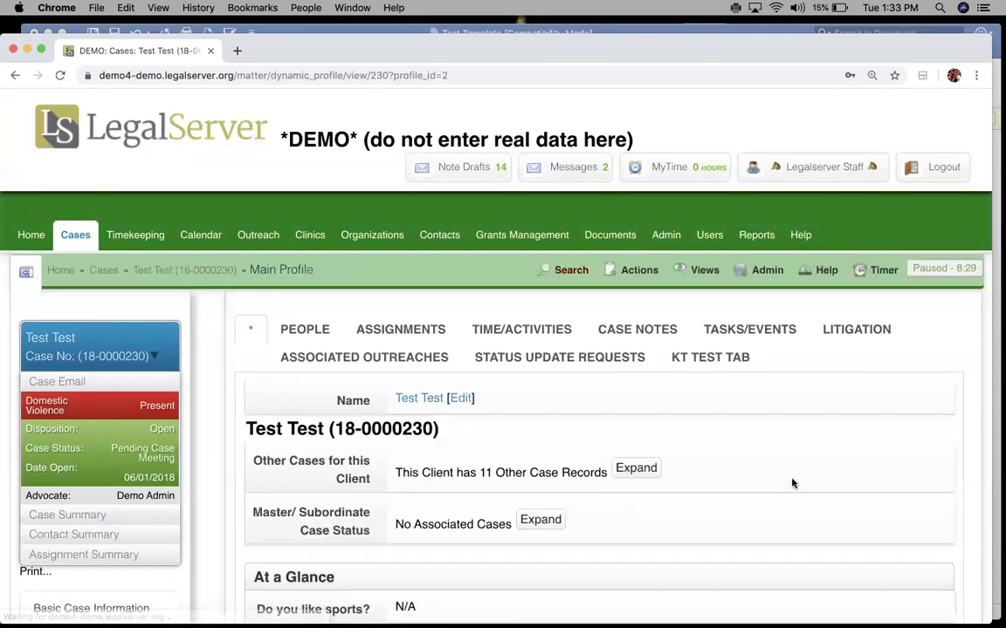
{"action": "scroll", "coordinate": [792, 483], "scroll_direction": "down", "scroll_amount": 10}
{"action": "scroll", "coordinate": [793, 483], "scroll_direction": "down", "scroll_amount": 20}
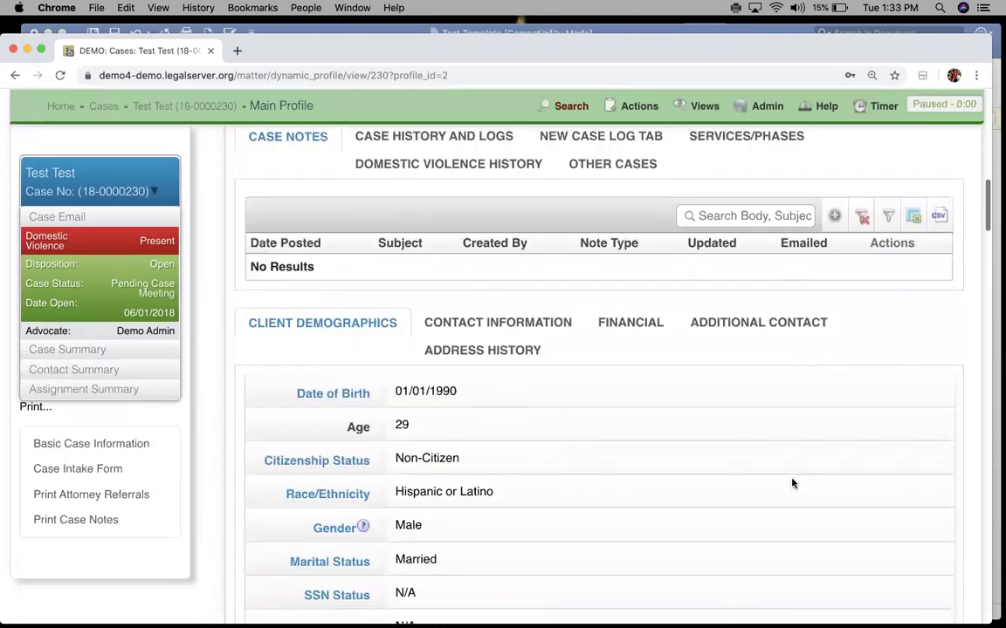
{"action": "scroll", "coordinate": [792, 481], "scroll_direction": "up", "scroll_amount": 10}
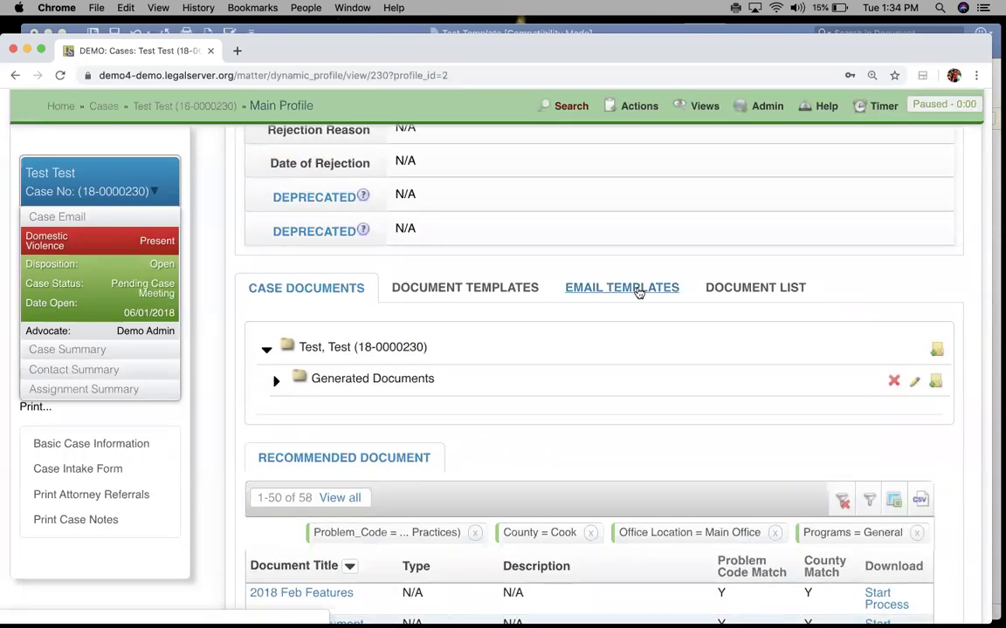
Show the case's Email Templates tab listing 7 templates, including Email Template 10/15/19
{"action": "left_click", "coordinate": [638, 293]}
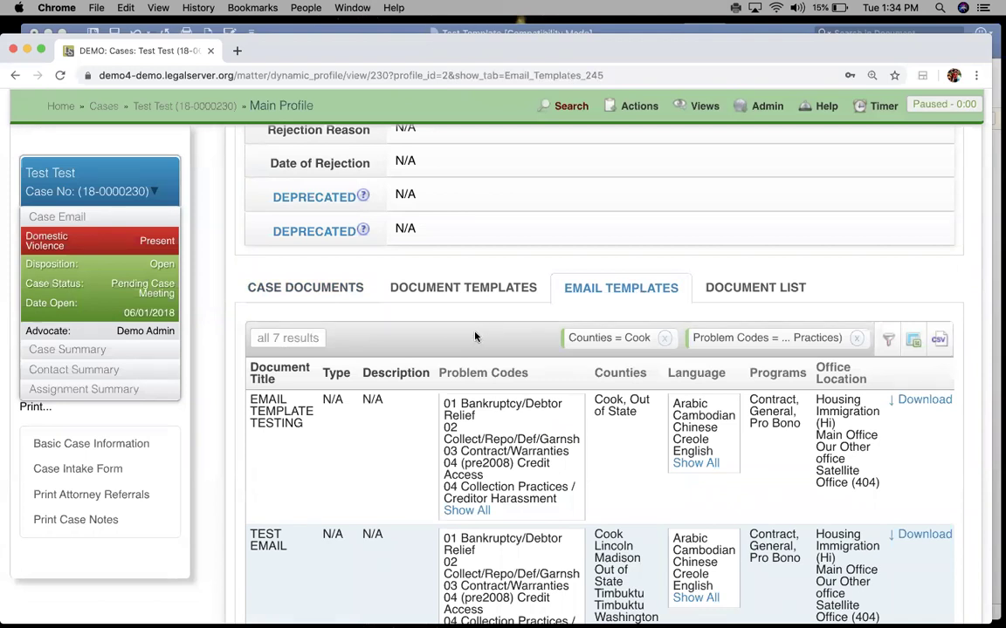
{"action": "scroll", "coordinate": [474, 336], "scroll_direction": "down", "scroll_amount": 10}
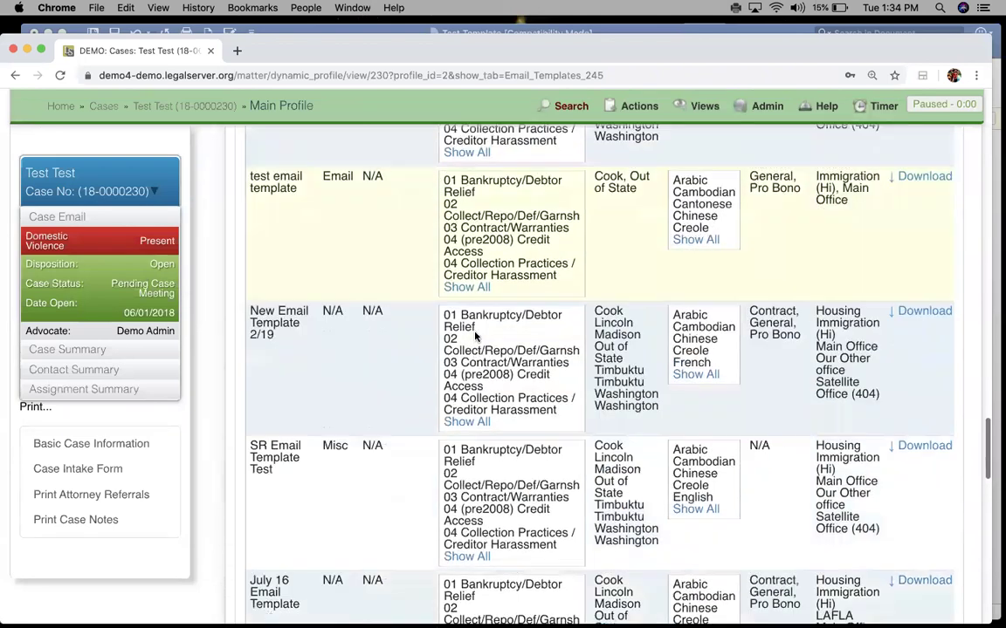
{"action": "scroll", "coordinate": [475, 336], "scroll_direction": "down", "scroll_amount": 8}
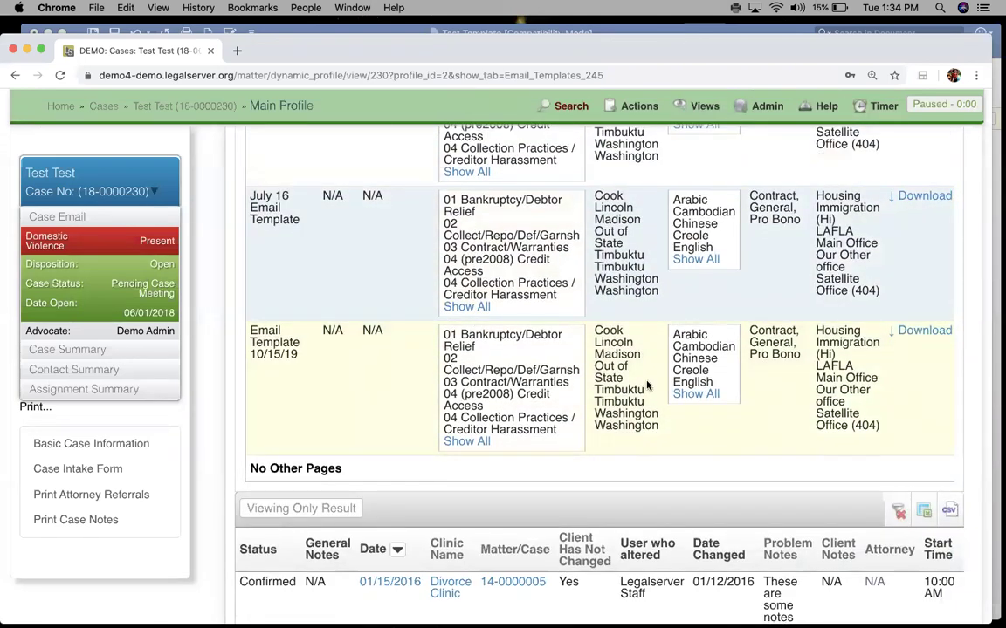
{"action": "scroll", "coordinate": [761, 391], "scroll_direction": "right", "scroll_amount": 3}
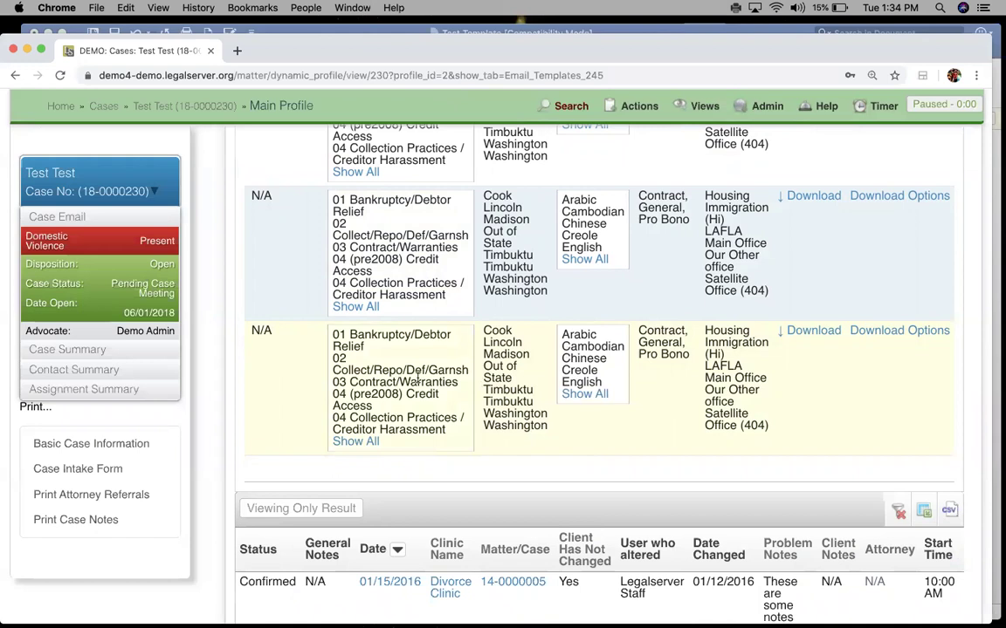
Download Email Template 10/15/19 for the case and select the client name and address in the note body
{"action": "left_click", "coordinate": [812, 330]}
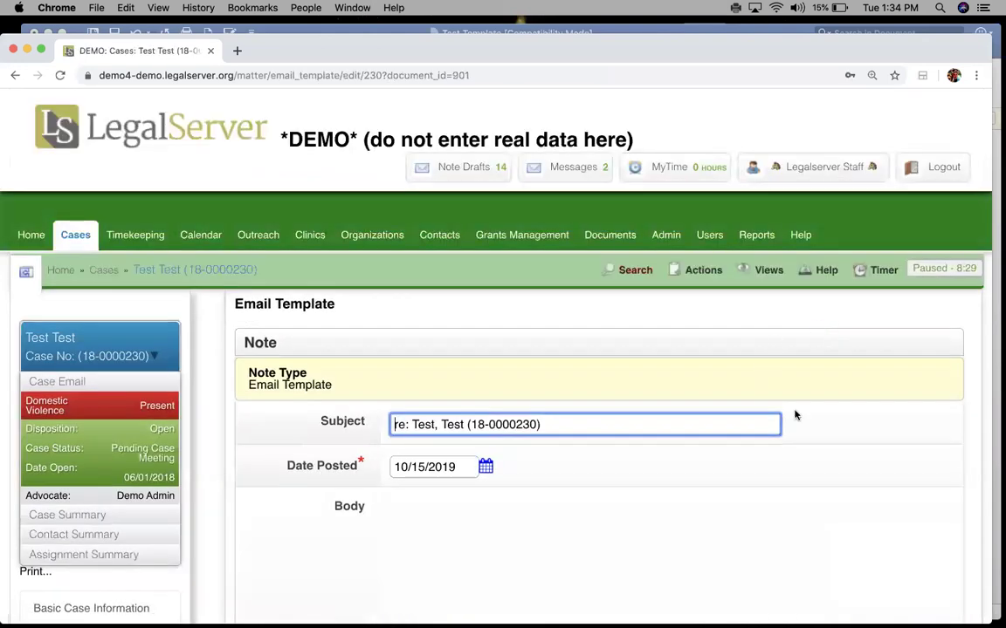
{"action": "scroll", "coordinate": [225, 489], "scroll_direction": "down", "scroll_amount": 3}
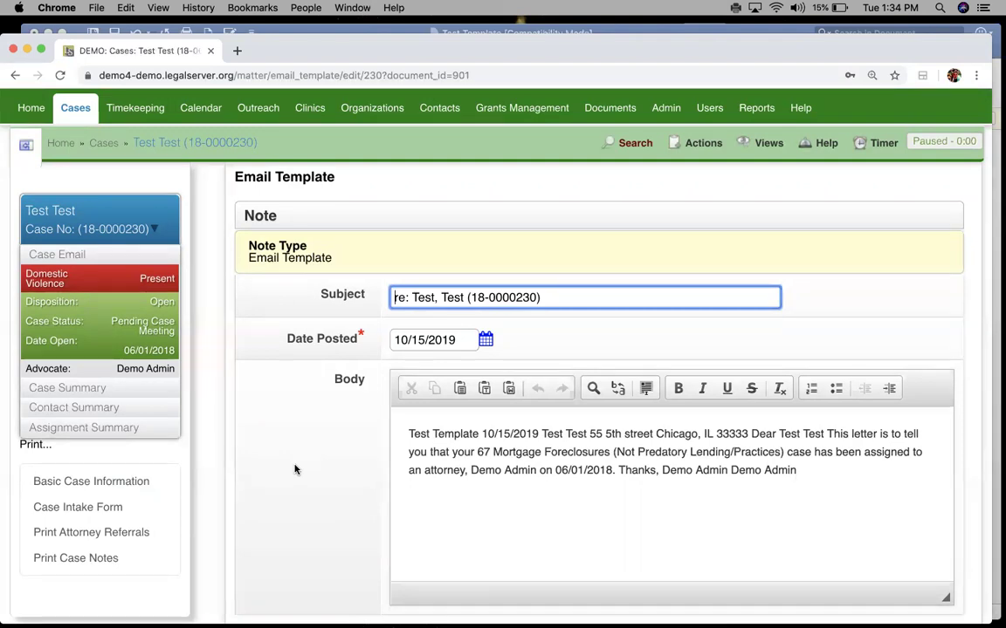
{"action": "scroll", "coordinate": [295, 470], "scroll_direction": "down", "scroll_amount": 3}
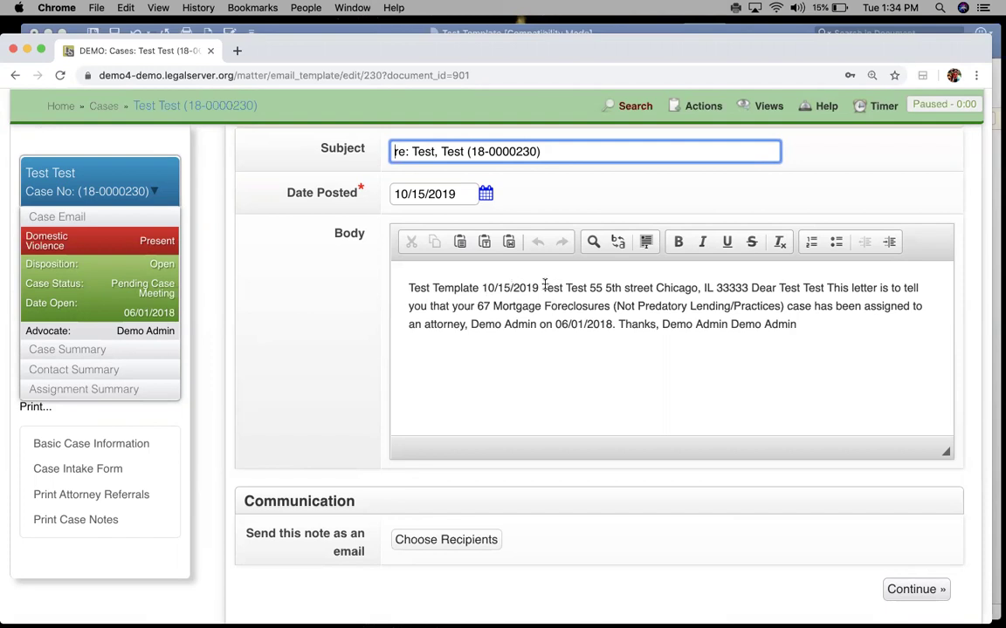
{"action": "left_click_drag", "start_coordinate": [544, 287], "coordinate": [749, 287]}
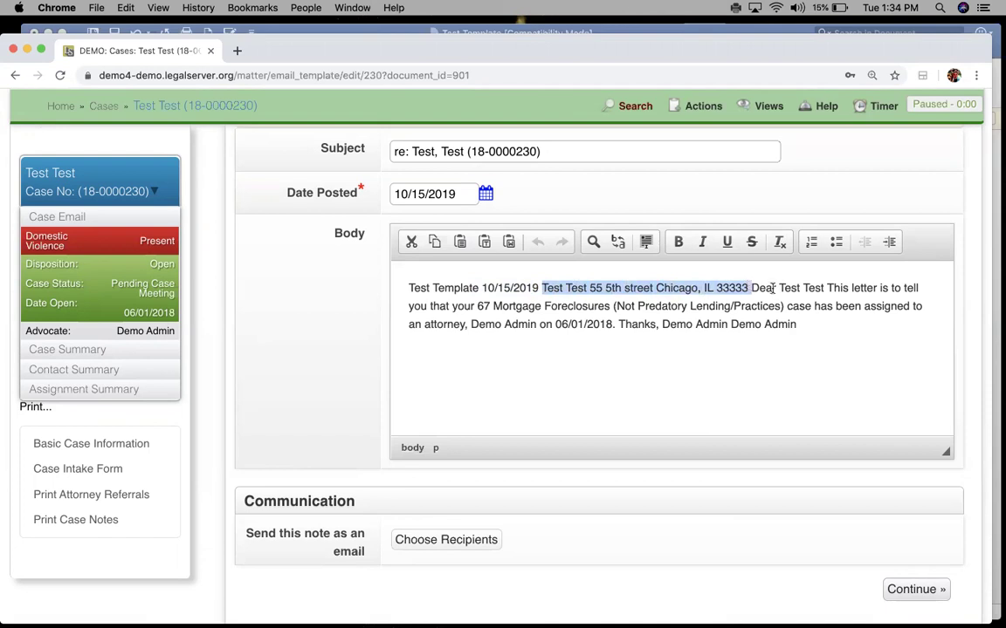
Add line breaks before the 'Dear' greeting and before the 'This' letter text in the note body
{"action": "left_click", "coordinate": [752, 287]}
{"action": "key", "text": "Return"}
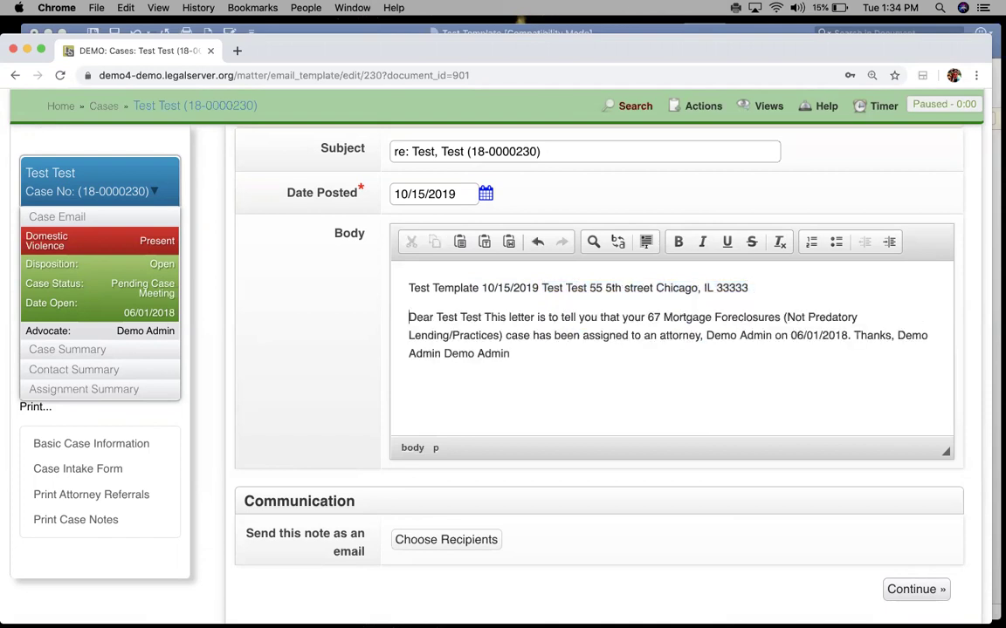
{"action": "key", "text": "Return"}
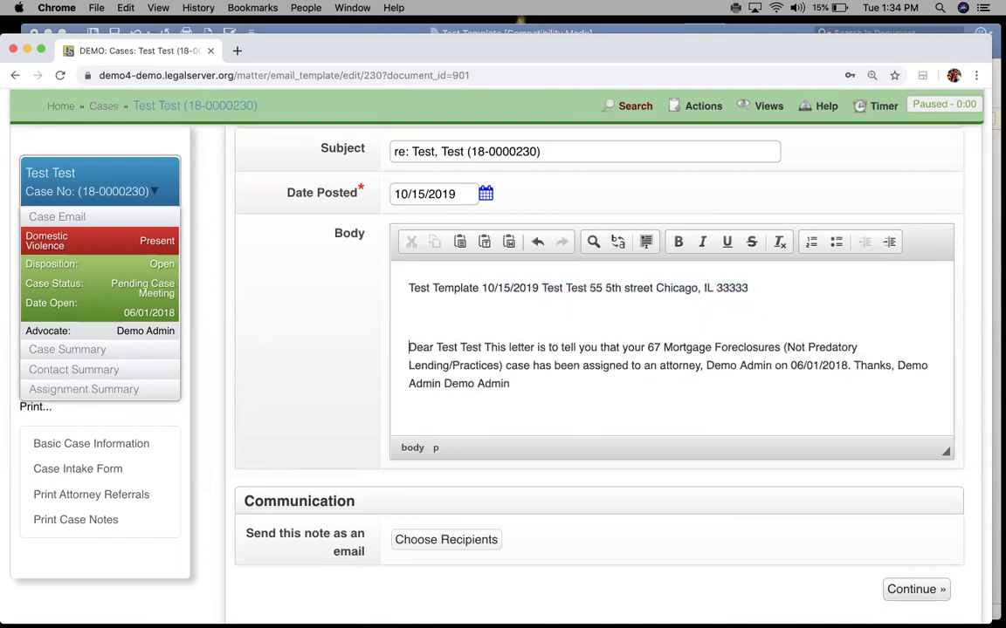
{"action": "left_click", "coordinate": [485, 346]}
{"action": "key", "text": "Return"}
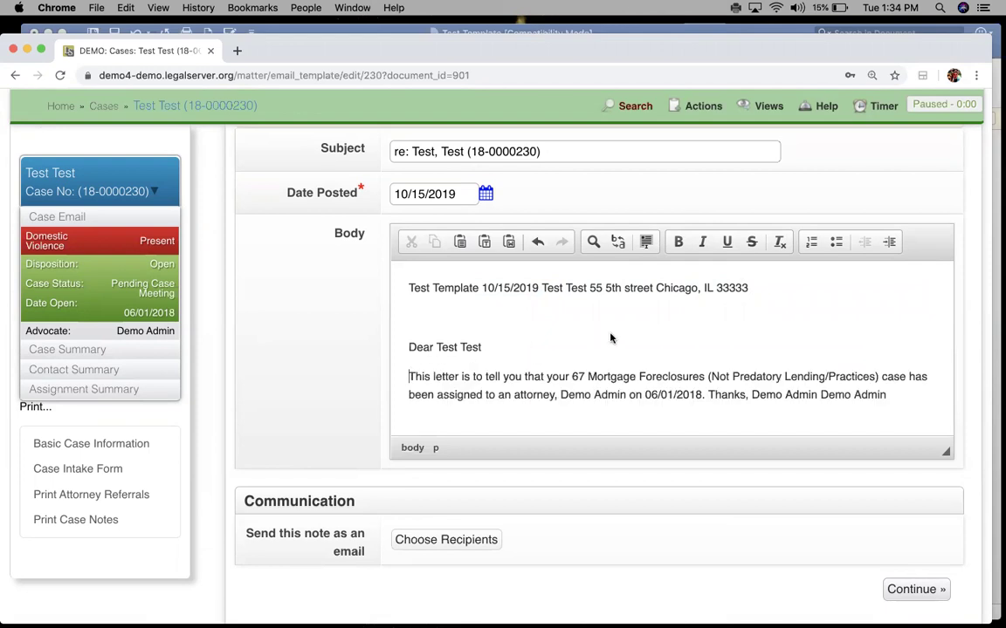
{"action": "scroll", "coordinate": [612, 338], "scroll_direction": "down", "scroll_amount": 2}
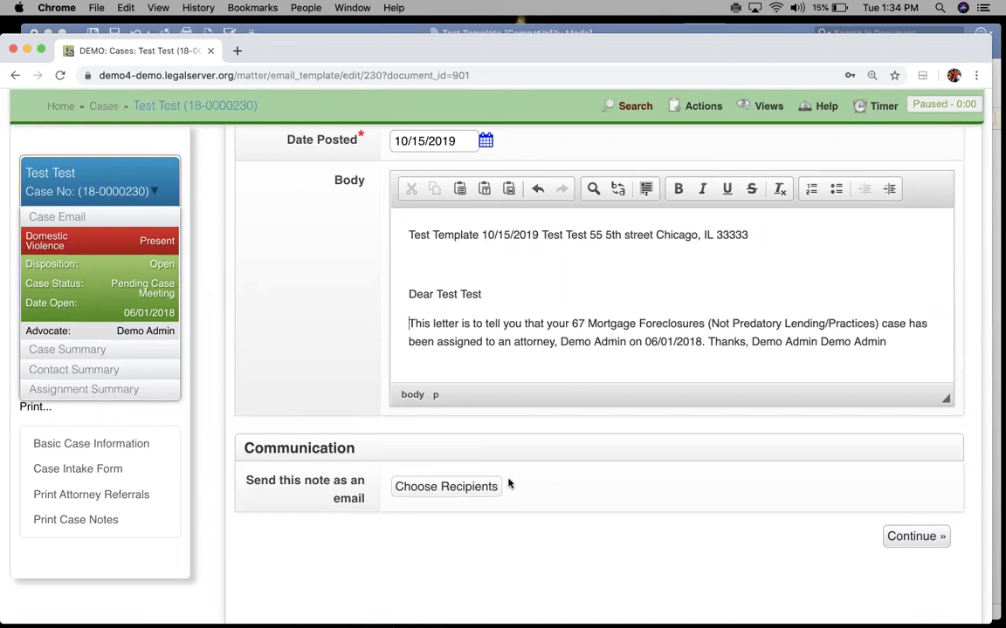
Open Choose Recipients, then pick Don't Send Note so the note is not emailed
{"action": "left_click", "coordinate": [480, 486]}
{"action": "scroll", "coordinate": [567, 454], "scroll_direction": "down", "scroll_amount": 4}
{"action": "left_click", "coordinate": [557, 443]}
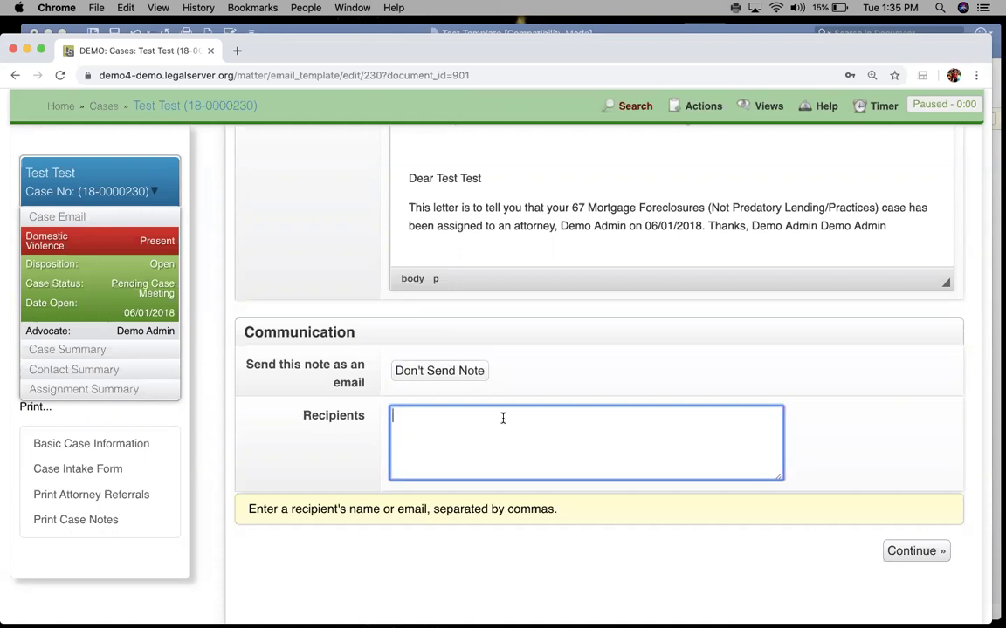
{"action": "left_click", "coordinate": [467, 377]}
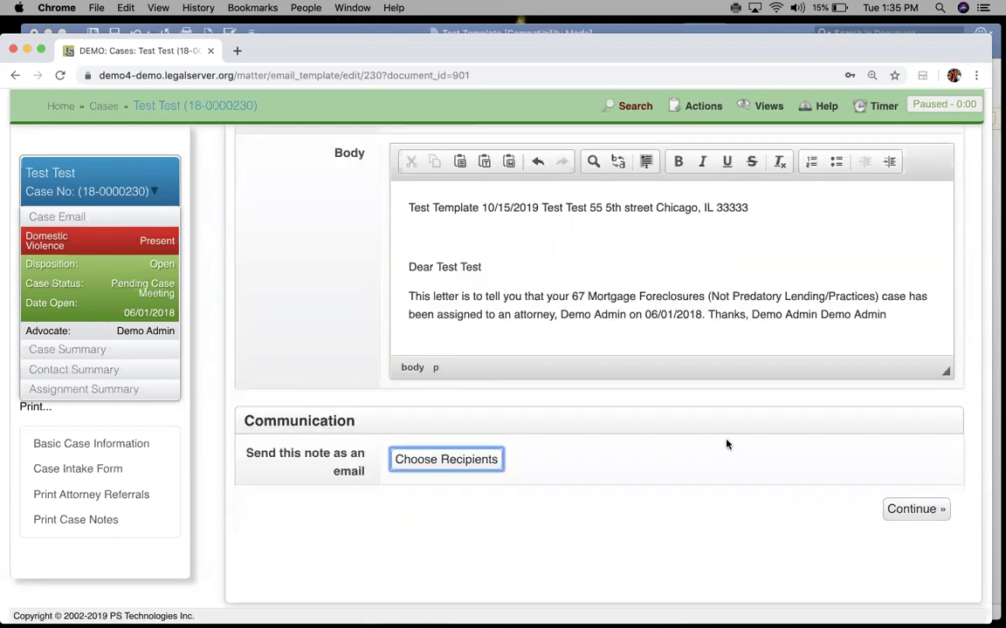
Save the note with Continue and expand it under Case Notes to show the full letter
{"action": "left_click", "coordinate": [927, 504]}
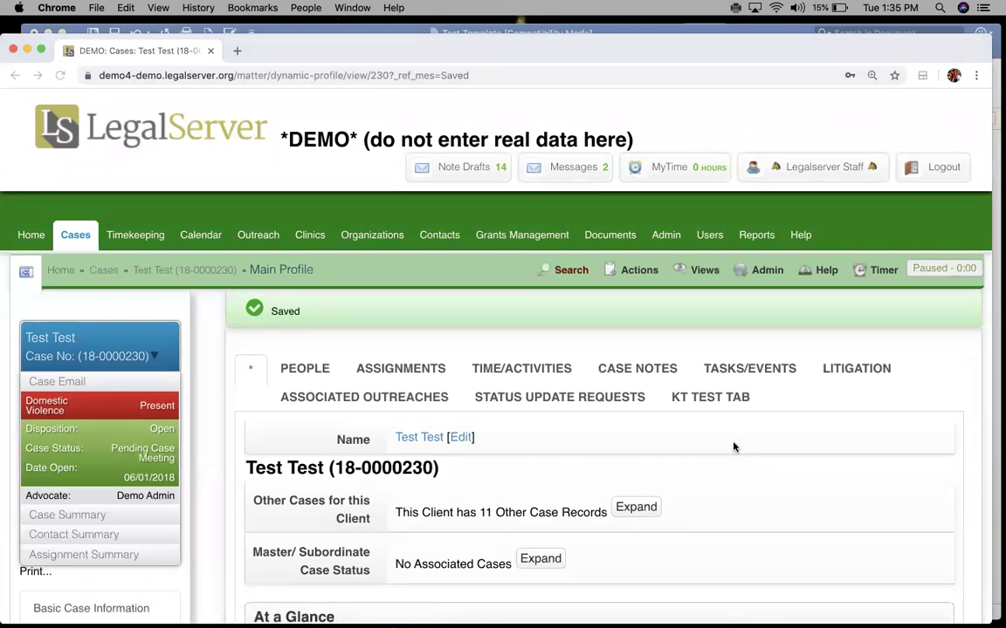
{"action": "scroll", "coordinate": [733, 445], "scroll_direction": "down", "scroll_amount": 10}
{"action": "scroll", "coordinate": [733, 447], "scroll_direction": "down", "scroll_amount": 10}
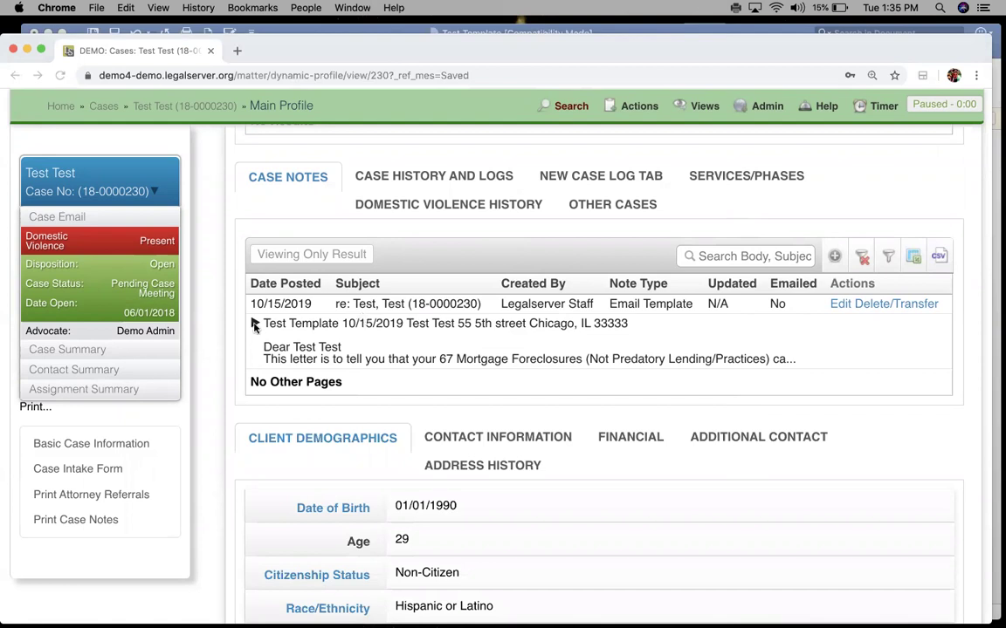
{"action": "left_click", "coordinate": [254, 324]}
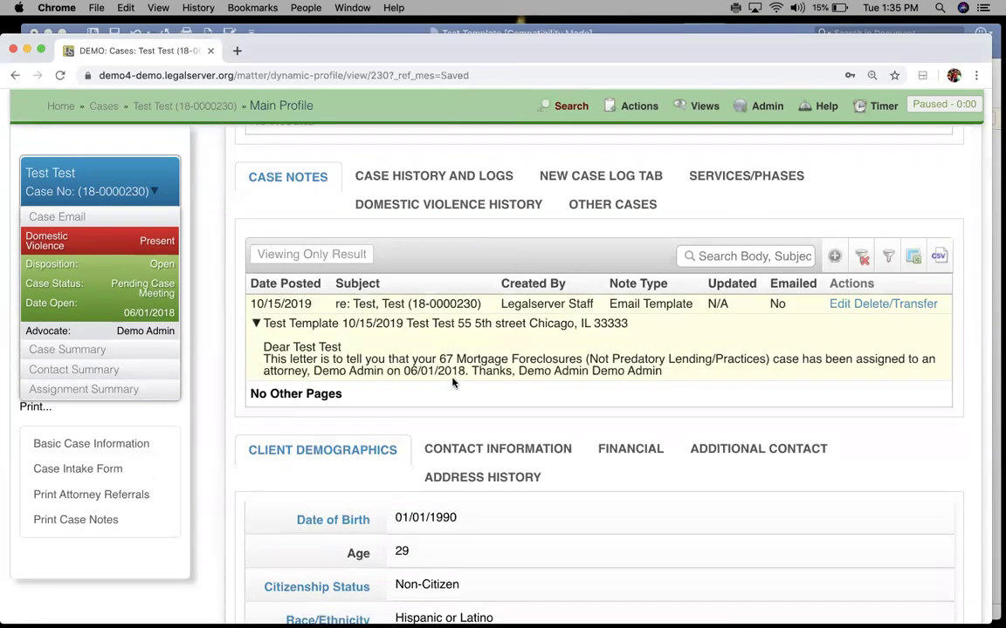